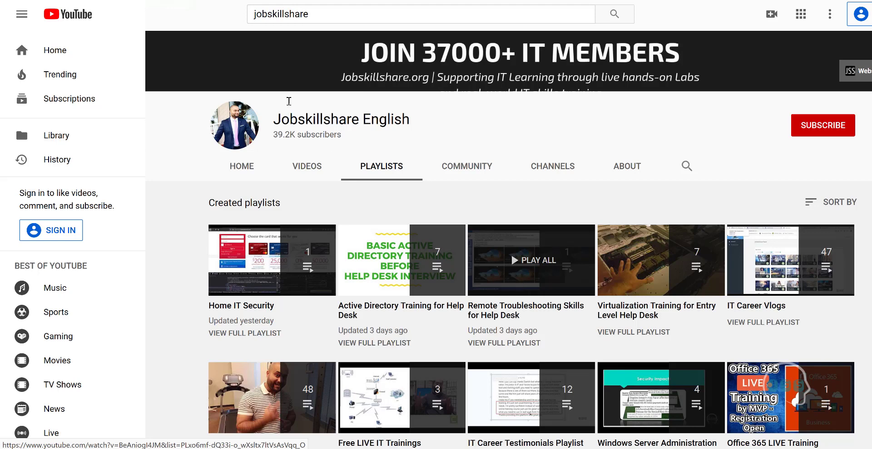
Select the 'jobskillshare' text in the YouTube search box and dismiss the search suggestions.
click(304, 14)
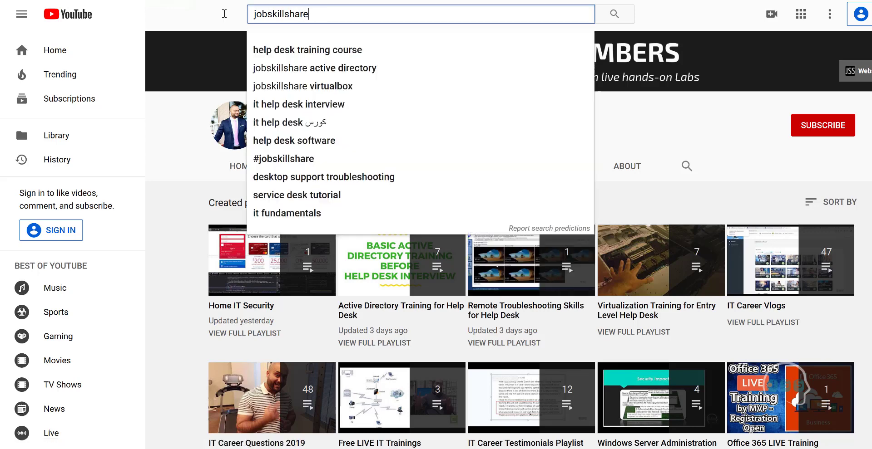
double_click(304, 14)
click(371, 182)
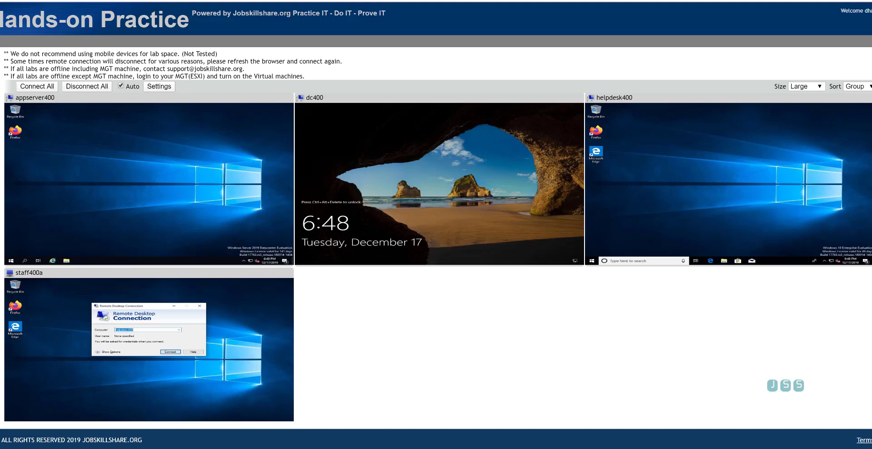
Launch Microsoft Paint from a Windows search for 'pain'.
key(super)
text(pain)
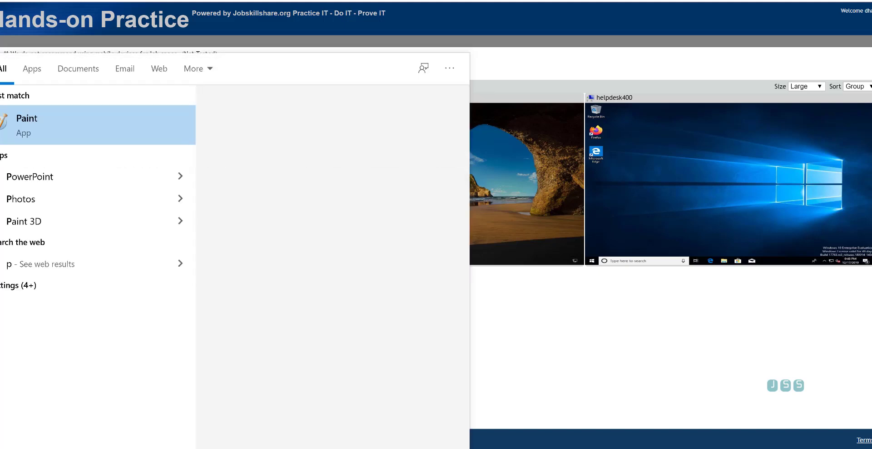
click(64, 115)
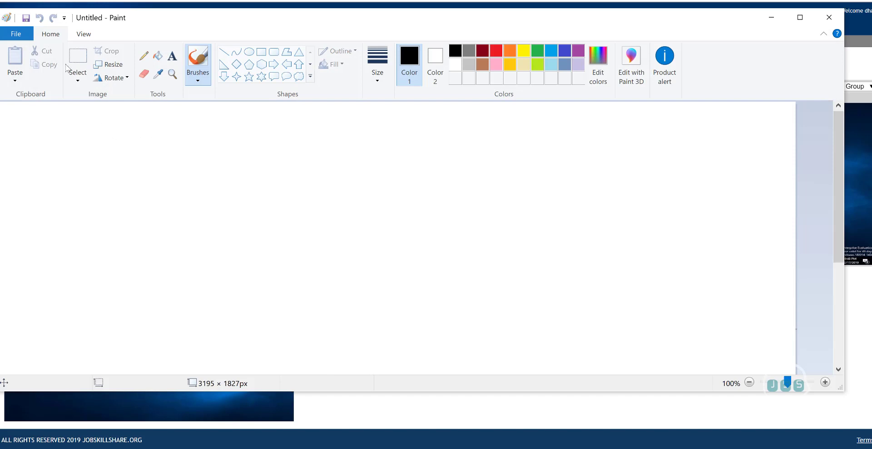
Draw a large outer rectangle enclosing two smaller rectangles side by side.
click(261, 51)
mouse_move(63, 117)
mouse_down()
mouse_move(572, 336)
mouse_move(560, 360)
mouse_up()
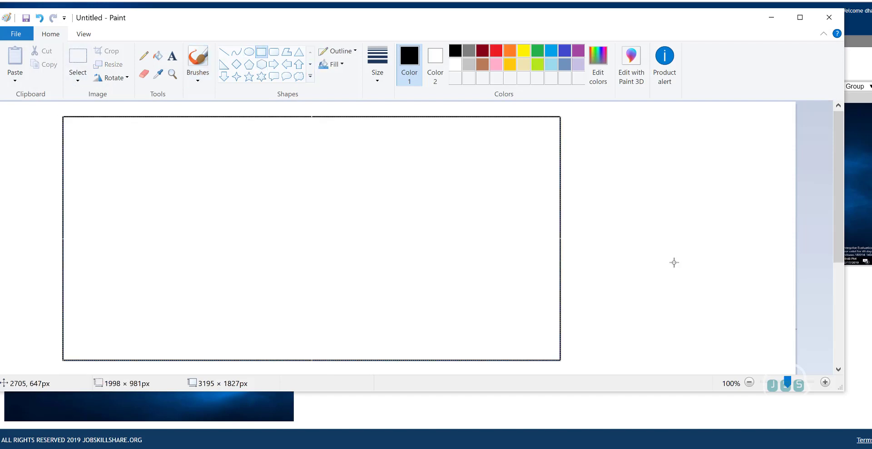
drag(99, 139, 249, 269)
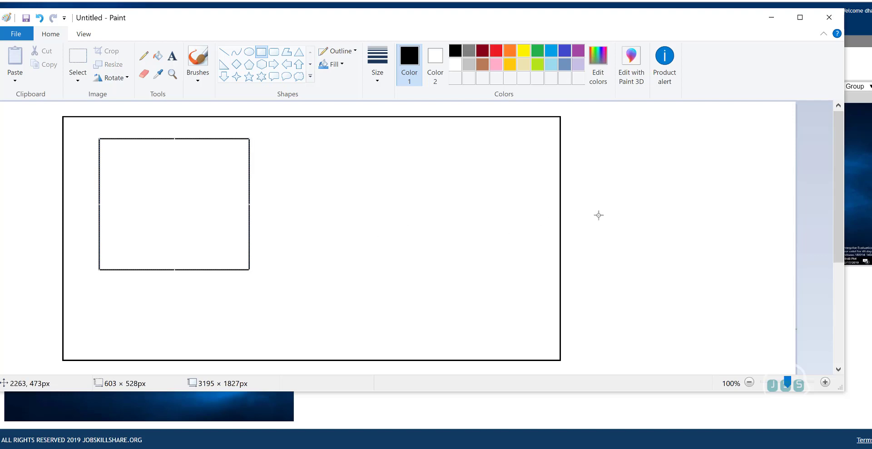
click(286, 138)
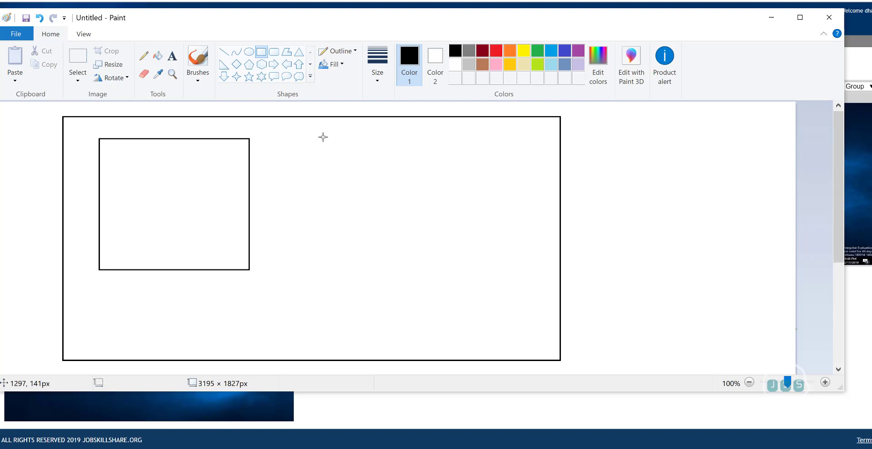
drag(323, 137, 480, 260)
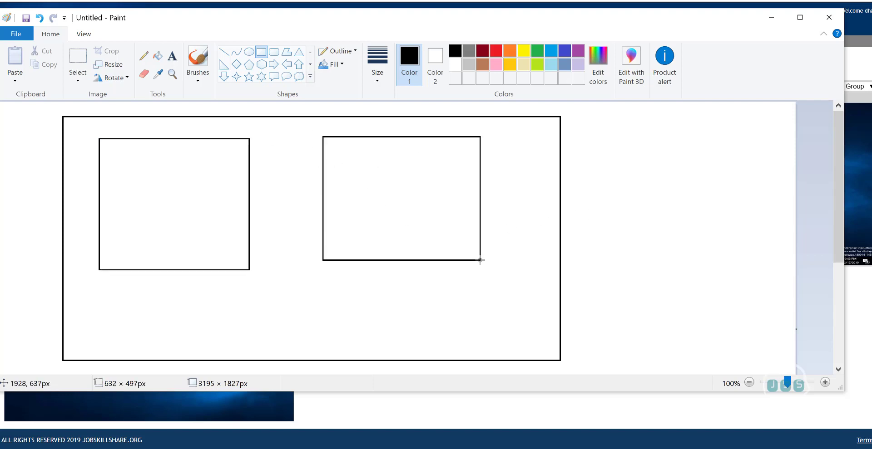
click(508, 228)
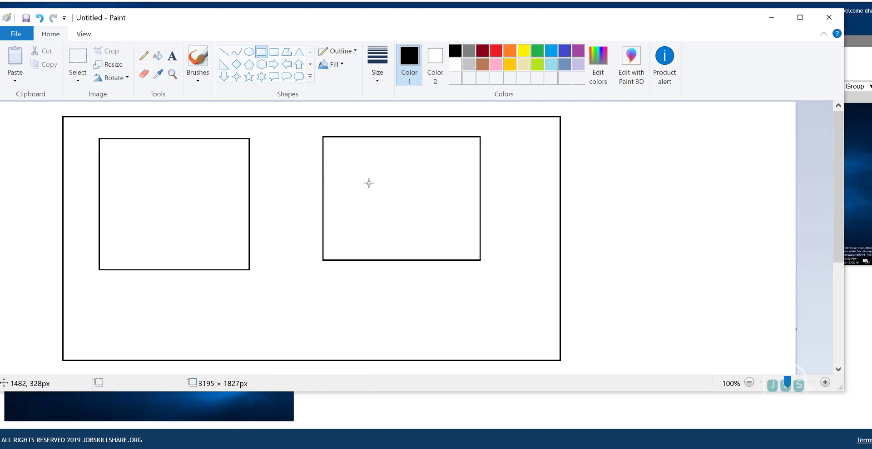
click(172, 56)
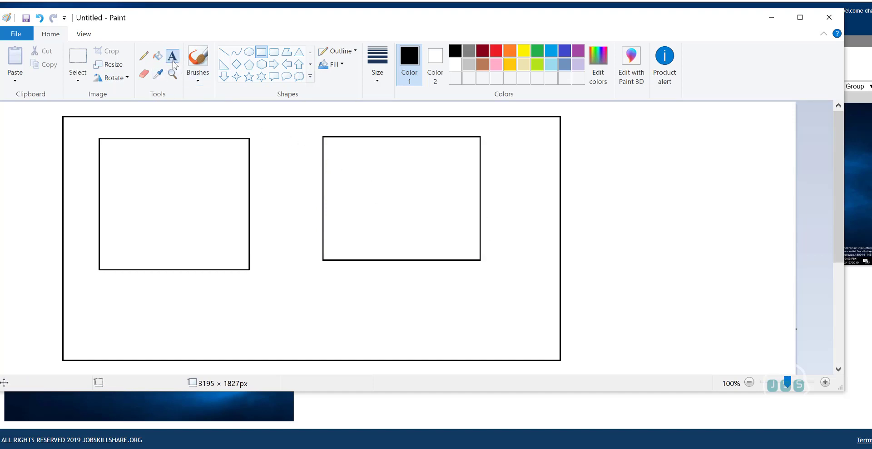
Add the text label 'MSP' inside the right inner rectangle.
click(363, 174)
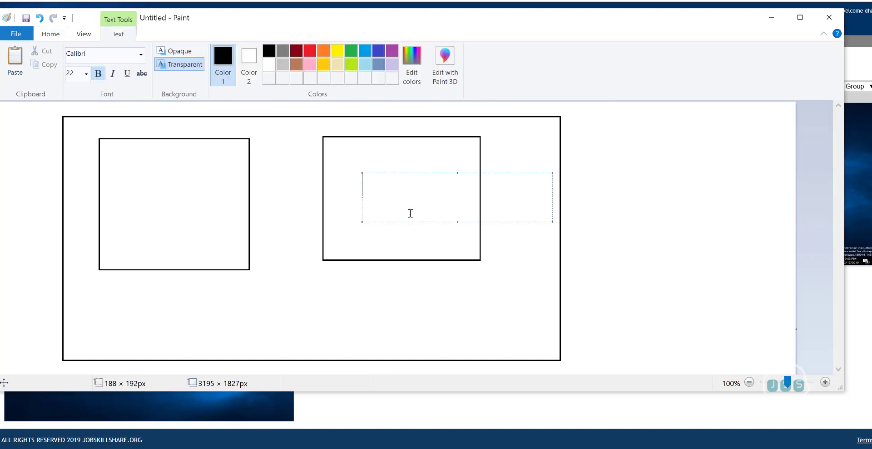
text(MSP)
click(449, 314)
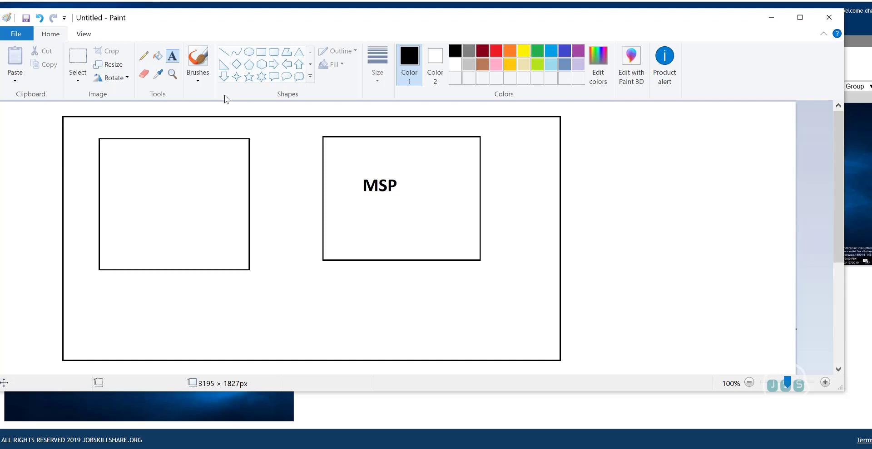
Draw a small rectangle below the MSP box and pencil a freehand 'A' in the left rectangle.
click(261, 51)
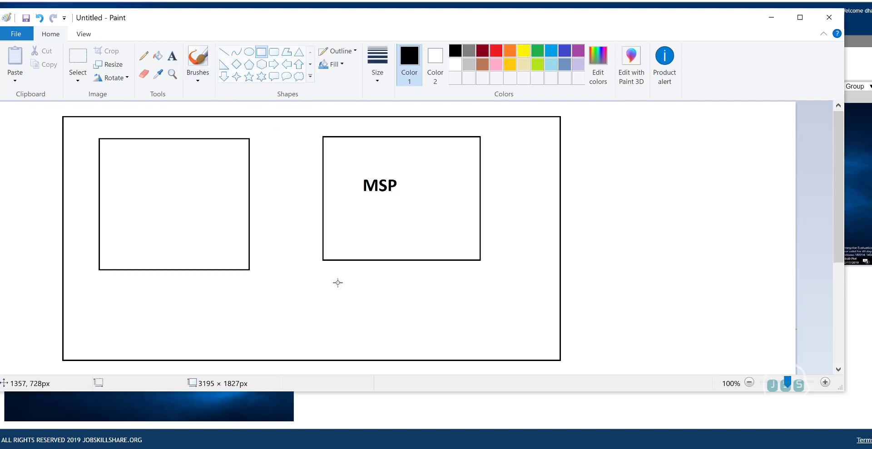
mouse_move(336, 283)
mouse_down()
mouse_move(359, 300)
mouse_move(376, 286)
mouse_move(391, 302)
mouse_move(511, 312)
mouse_up()
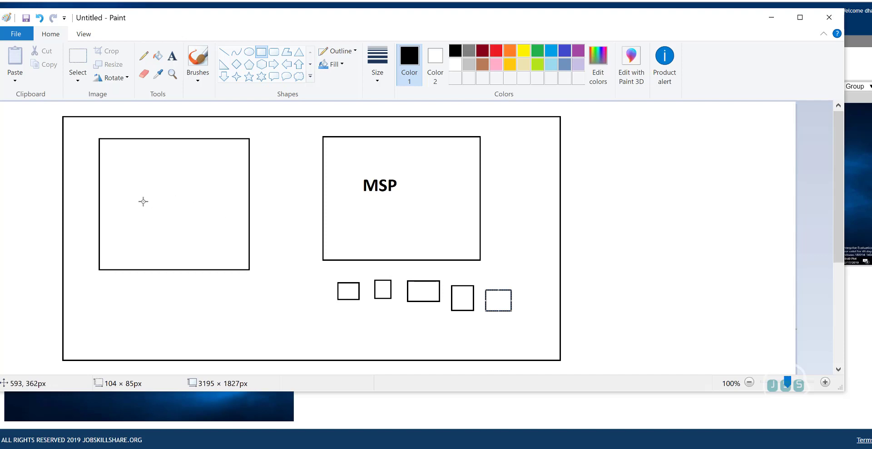
click(144, 56)
mouse_move(148, 188)
mouse_down()
mouse_move(175, 187)
mouse_move(196, 168)
mouse_up()
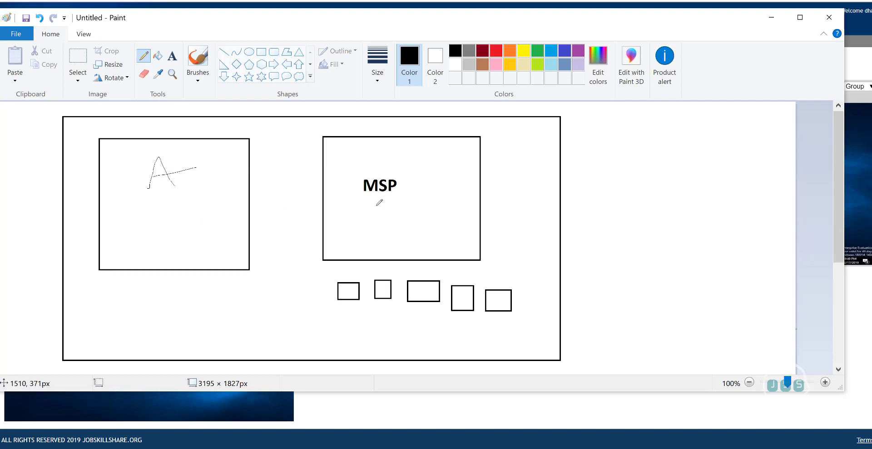
Pencil an outline around the MSP label and a small square, linking both to the first two small rectangles.
mouse_move(376, 195)
mouse_down()
mouse_move(355, 278)
mouse_move(363, 276)
mouse_up()
mouse_move(353, 180)
mouse_down()
mouse_move(375, 170)
mouse_move(380, 189)
mouse_move(358, 178)
mouse_up()
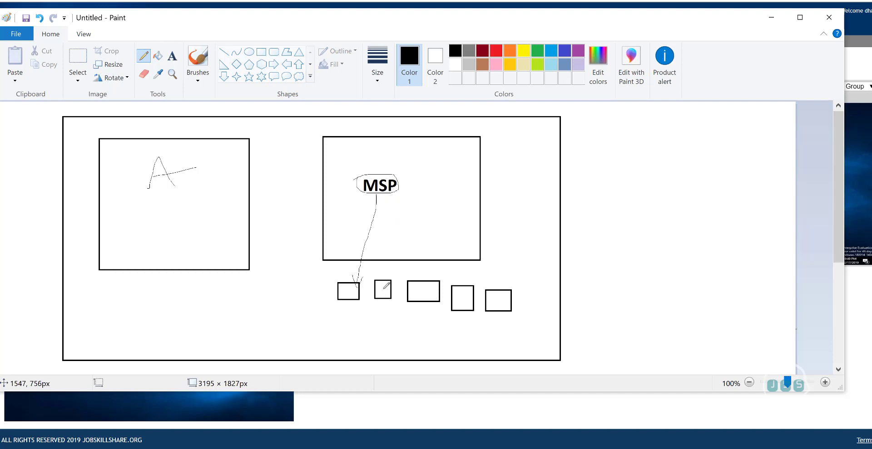
mouse_move(395, 216)
mouse_down()
mouse_move(412, 227)
mouse_move(394, 233)
mouse_move(393, 216)
mouse_up()
drag(406, 233, 392, 274)
Add a top-right rectangle and a wide lower rectangle inside the MSP box, then minimize Paint.
click(261, 51)
drag(404, 150, 464, 185)
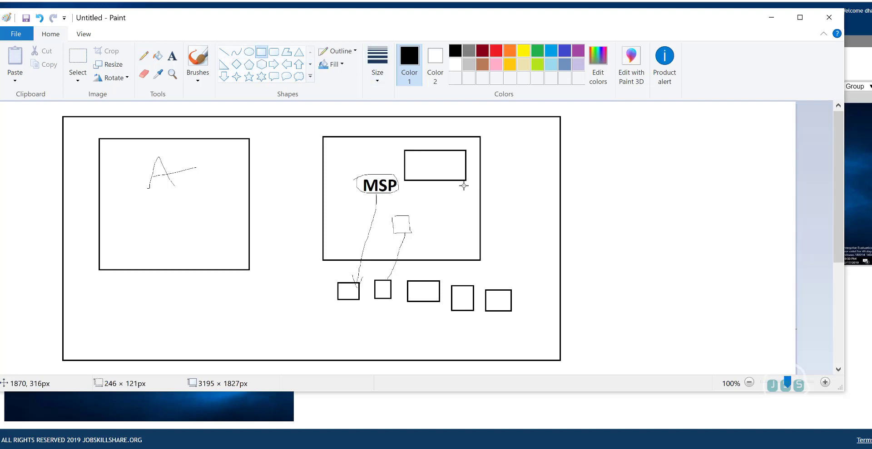
click(455, 205)
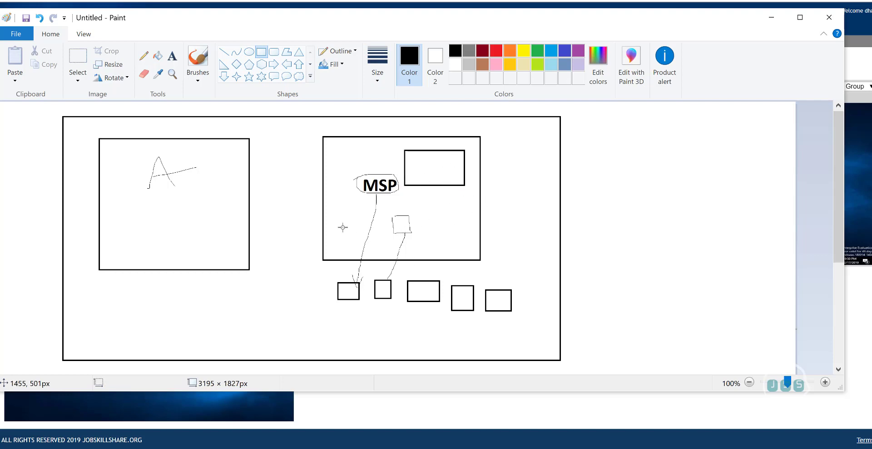
drag(327, 218, 472, 251)
click(344, 195)
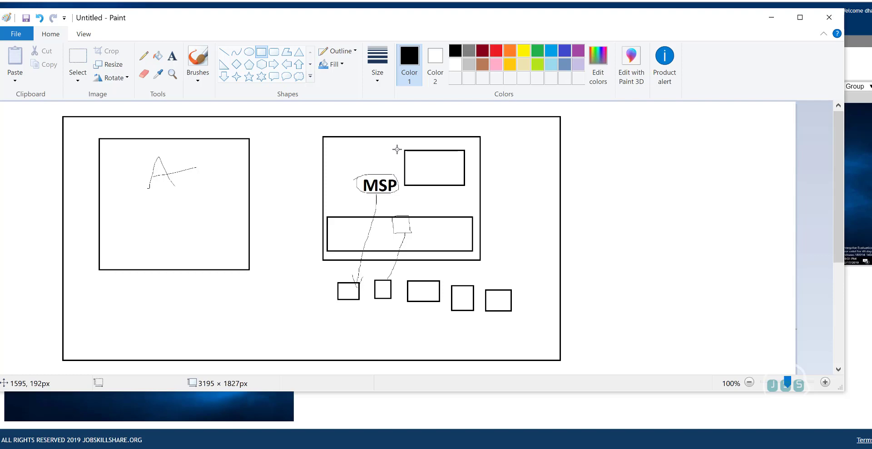
click(771, 18)
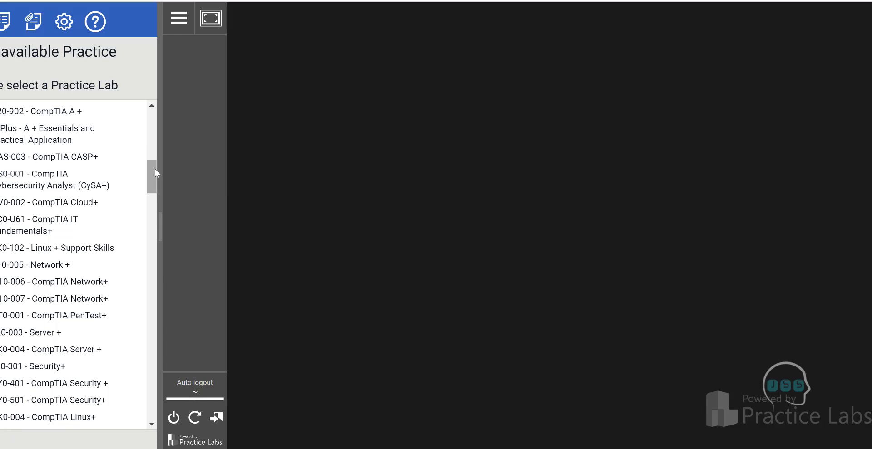
Go to indeed.com in a Chrome tab.
drag(153, 173, 154, 168)
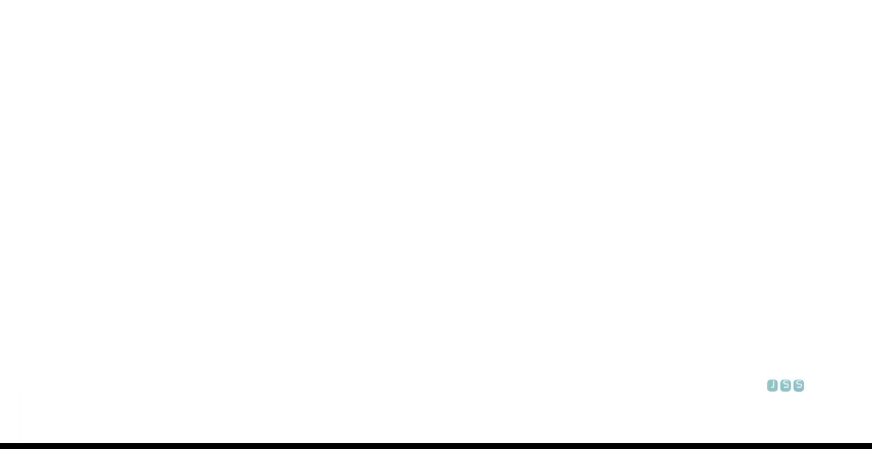
text(indeed.com)
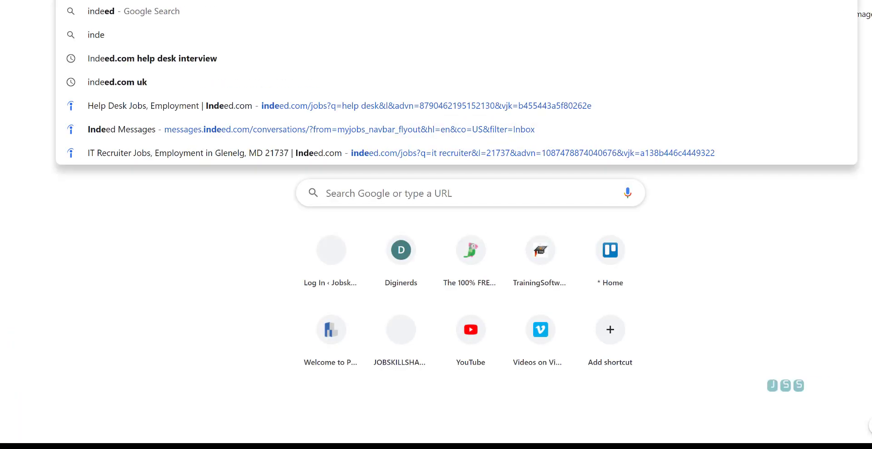
key(Return)
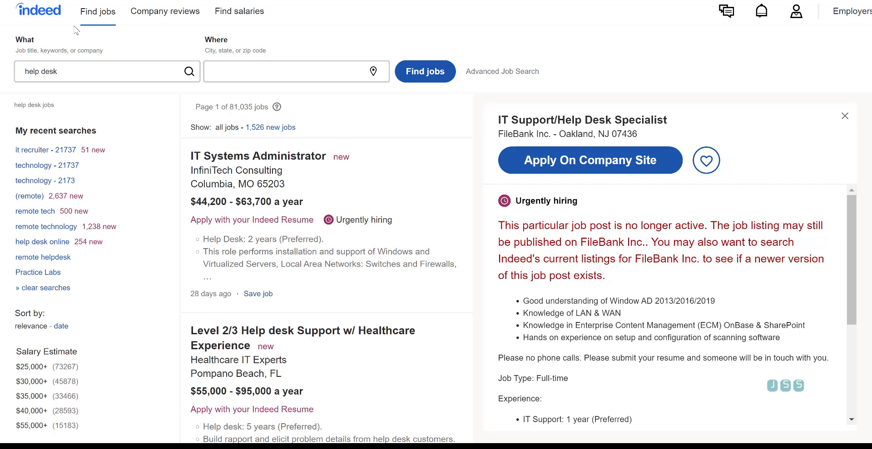
Add 'sccm' to the help desk job search and open the IT Specialist posting's details.
click(81, 67)
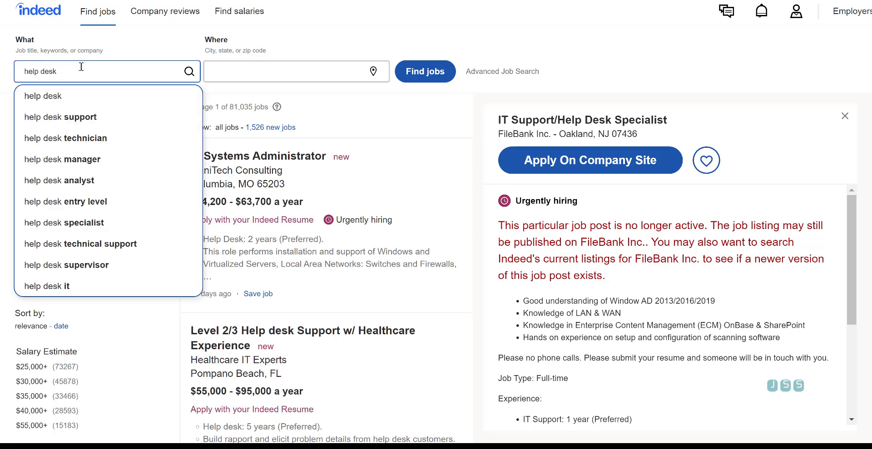
text(sccm)
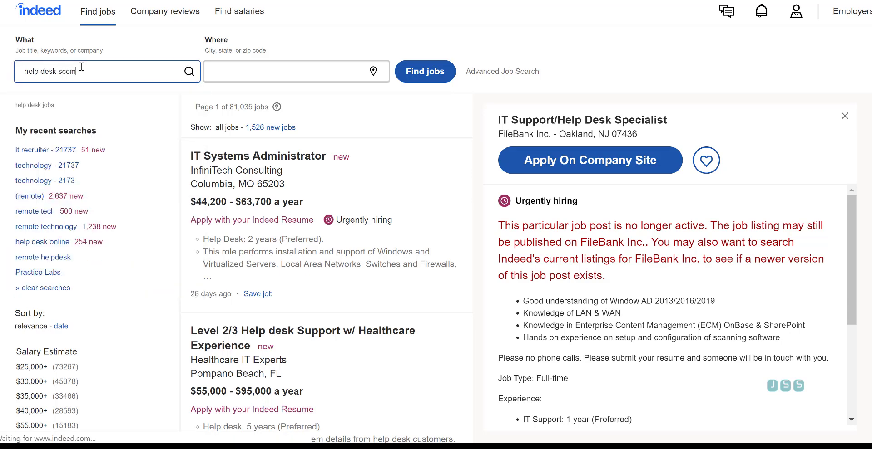
scroll(400, 232, down, 3)
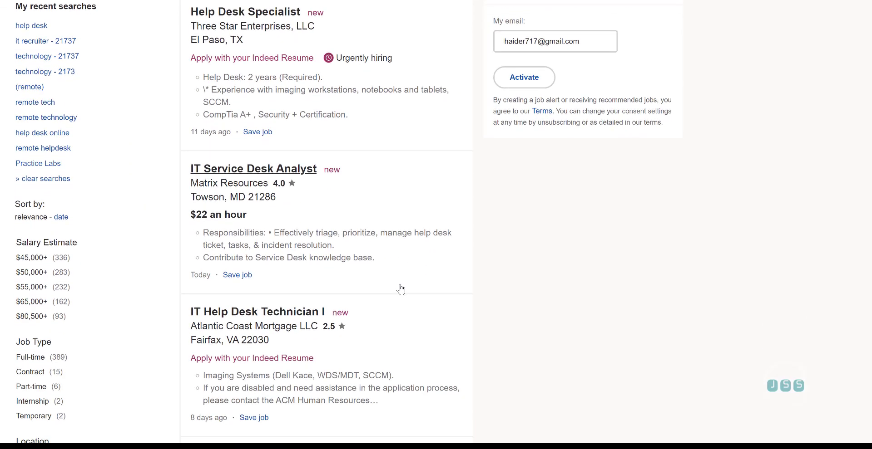
scroll(352, 281, down, 1)
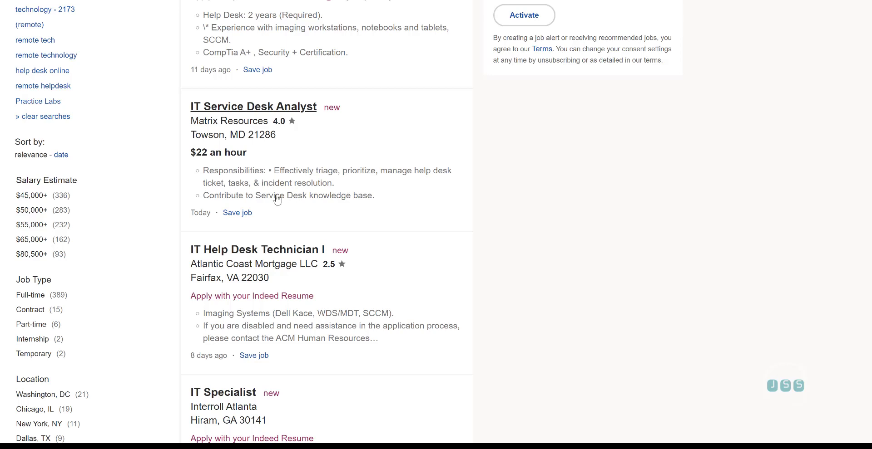
scroll(293, 232, up, 1)
scroll(309, 277, down, 3)
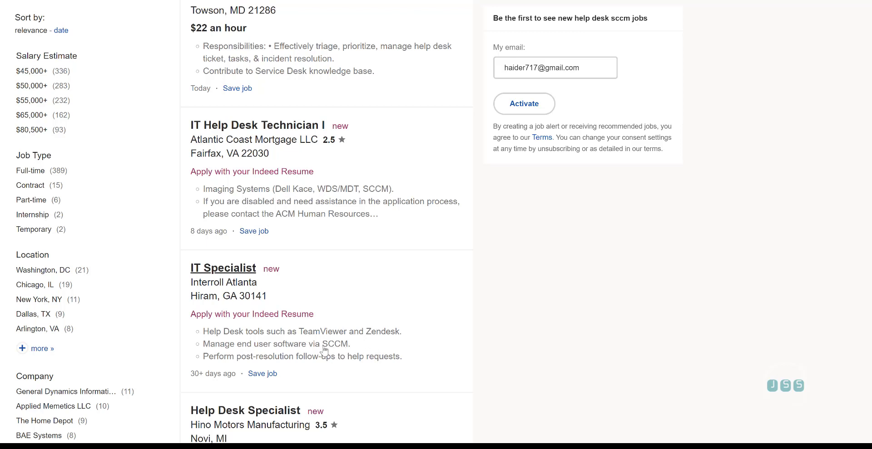
click(347, 328)
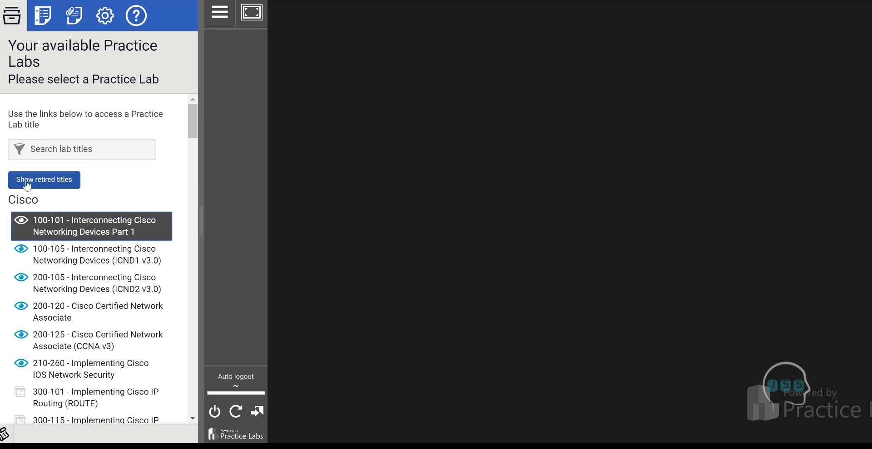
Show retired titles, open the 70-243 Configuration Manager lab and its Manage Client Agent Settings guide.
click(27, 182)
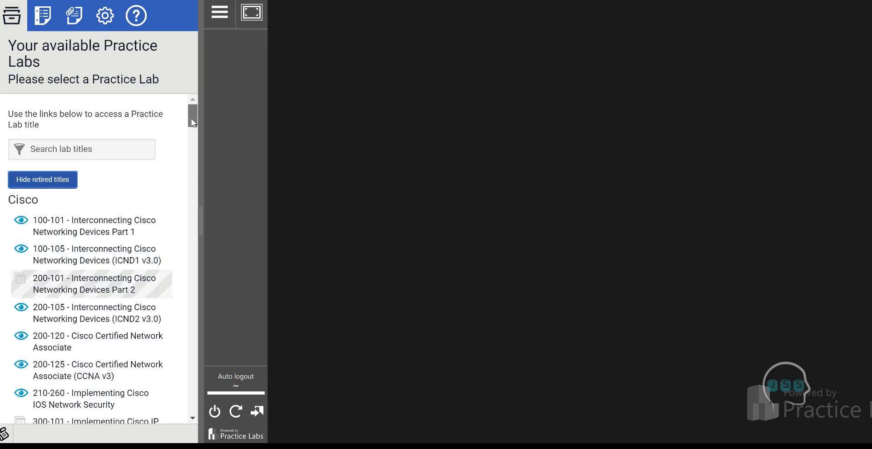
drag(192, 119, 191, 121)
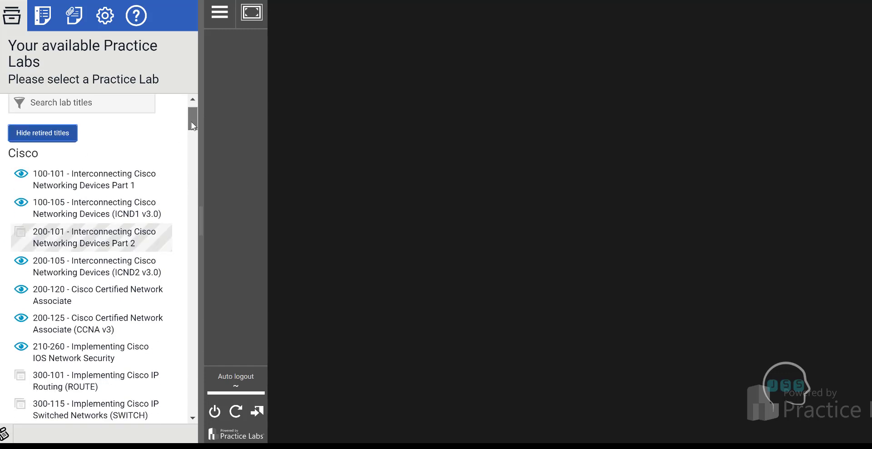
click(35, 137)
click(36, 137)
drag(189, 129, 188, 205)
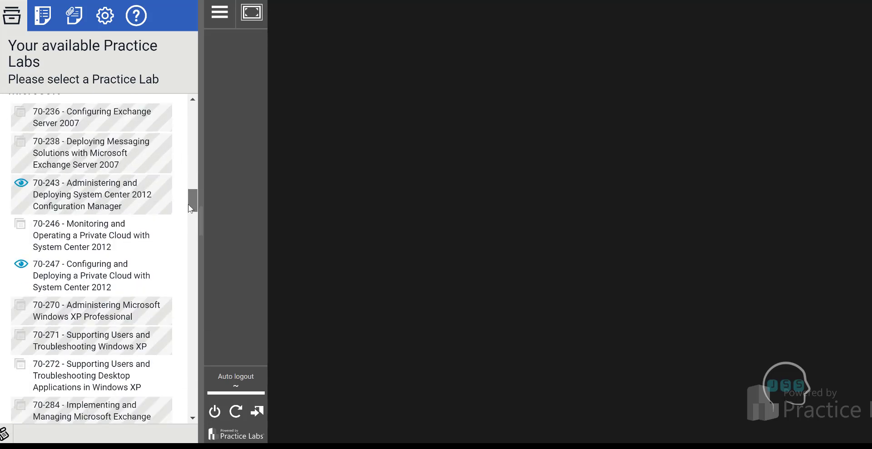
click(107, 205)
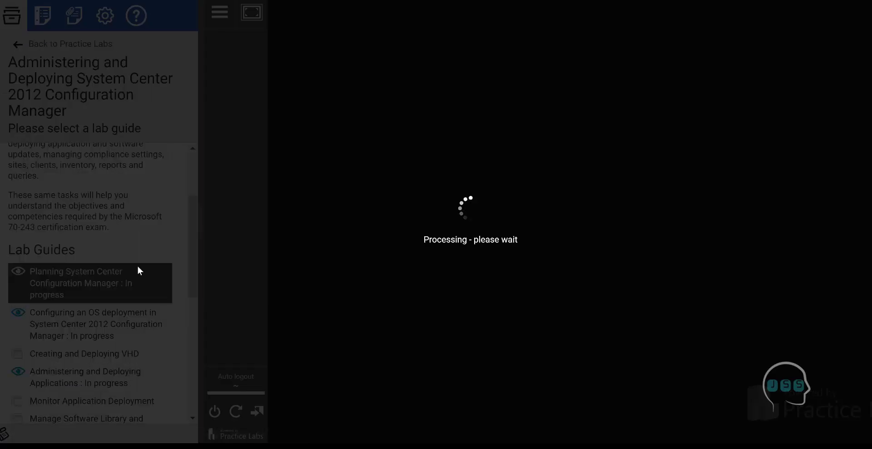
drag(194, 218, 196, 348)
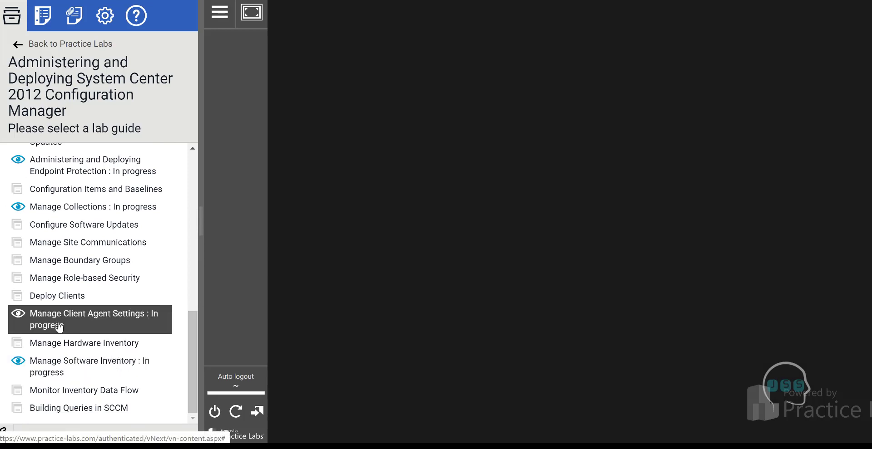
click(109, 325)
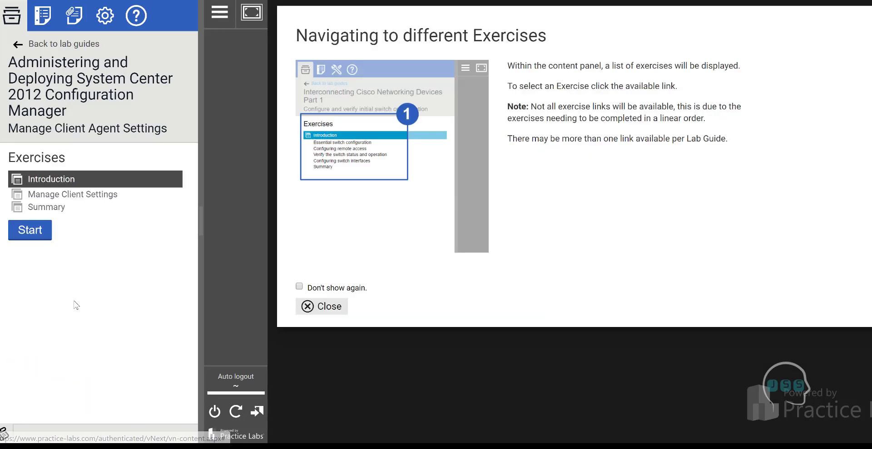
Start the lab and power on PLABDC01, PLABSYS01, PLABSYS02, PLABVMM01 and PLABSYS03.
click(43, 231)
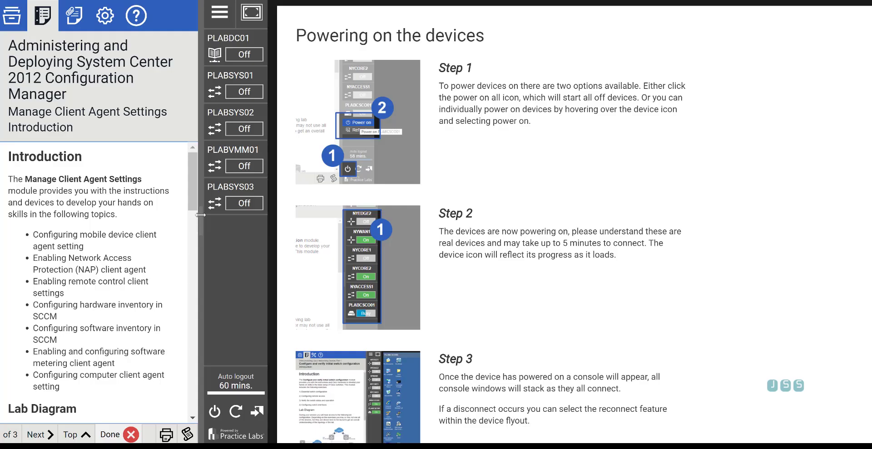
mouse_move(236, 46)
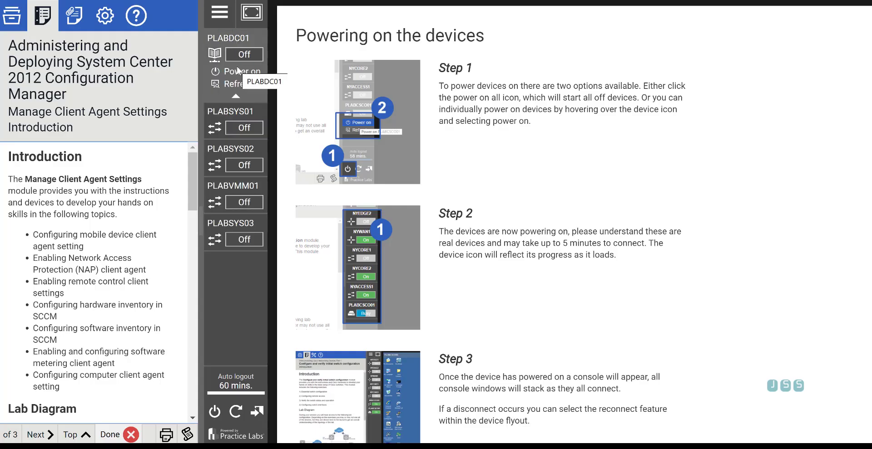
click(237, 71)
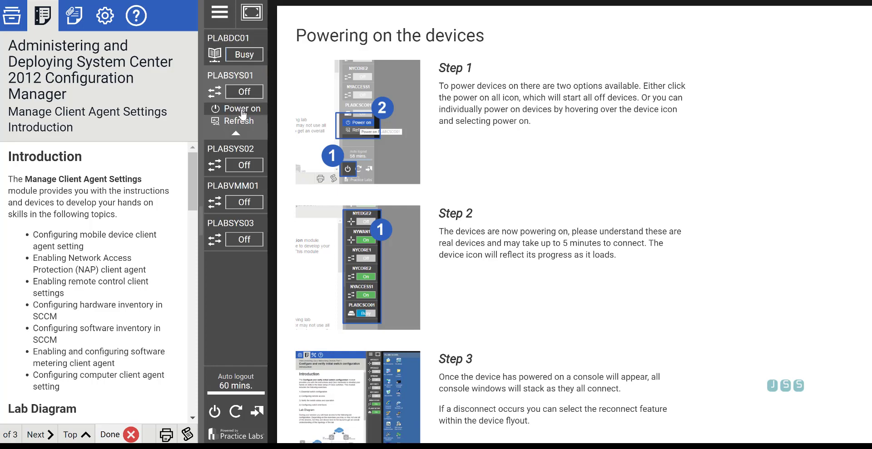
click(242, 112)
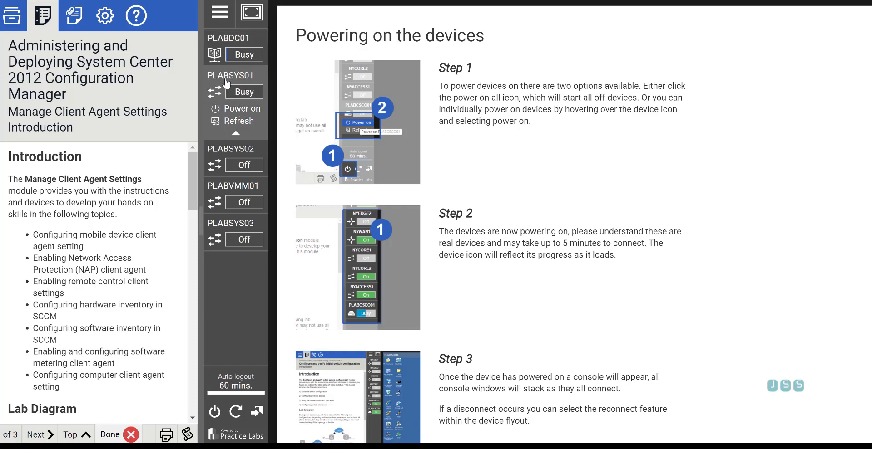
click(243, 147)
click(244, 183)
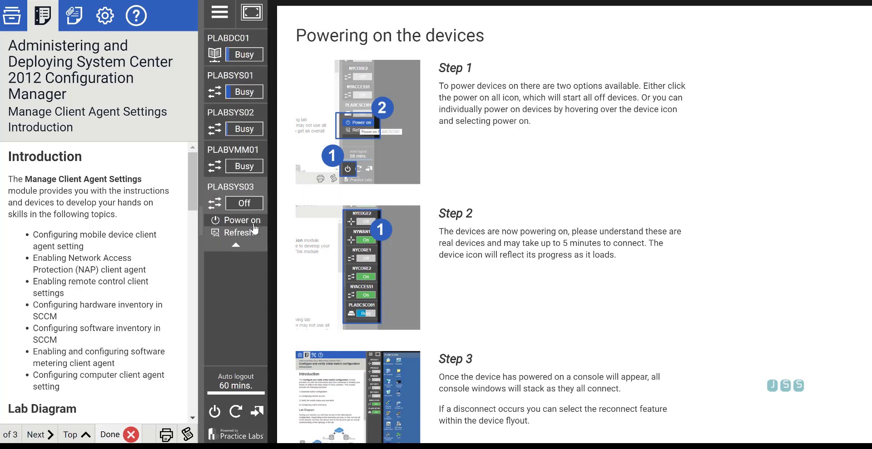
click(247, 220)
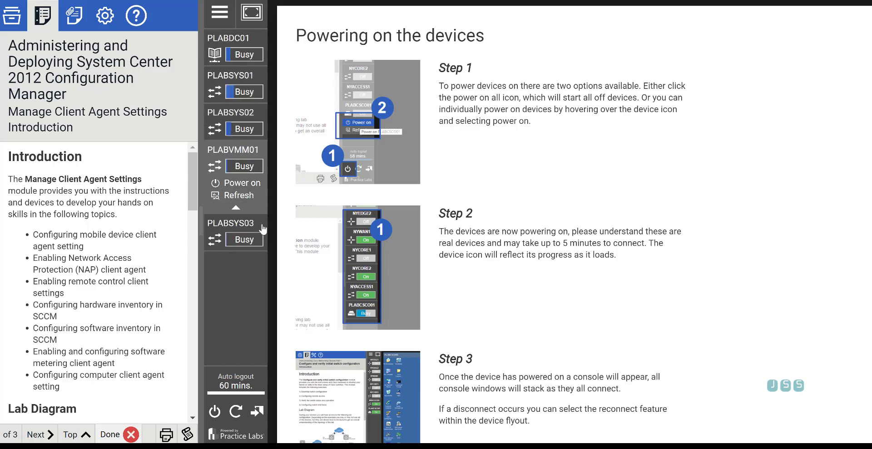
mouse_move(247, 127)
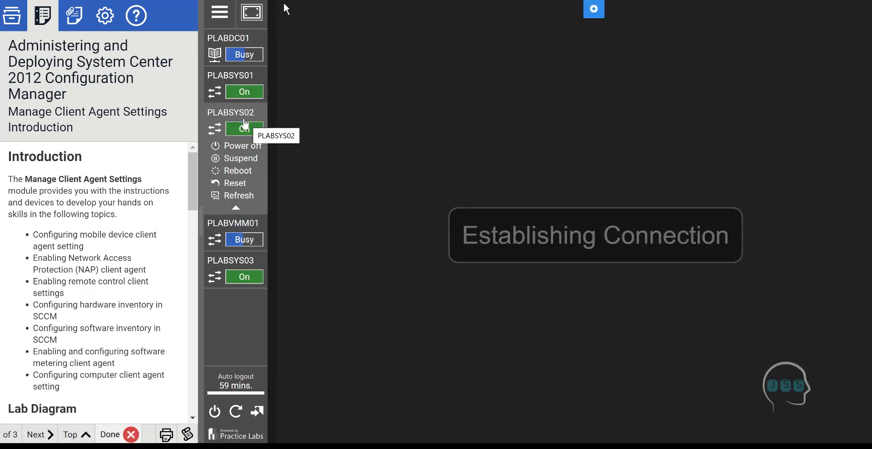
Open the PLABSYS01 console, allow network discovery on its network, and minimize Server Manager.
click(225, 84)
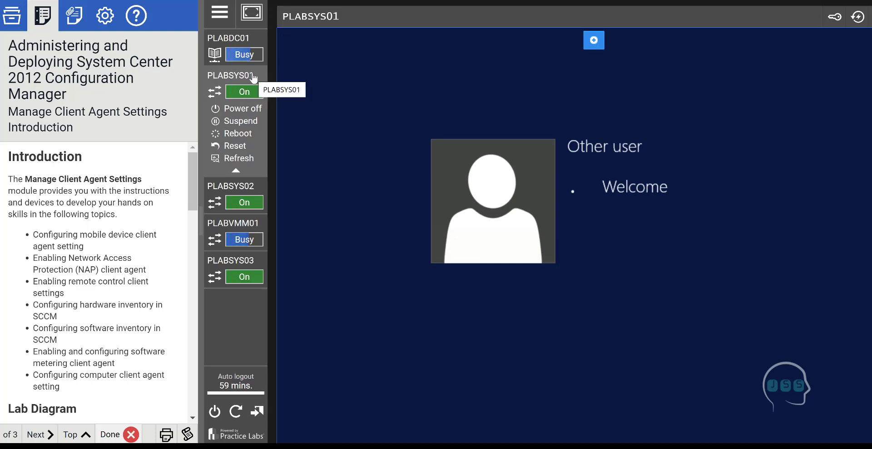
click(245, 57)
click(245, 57)
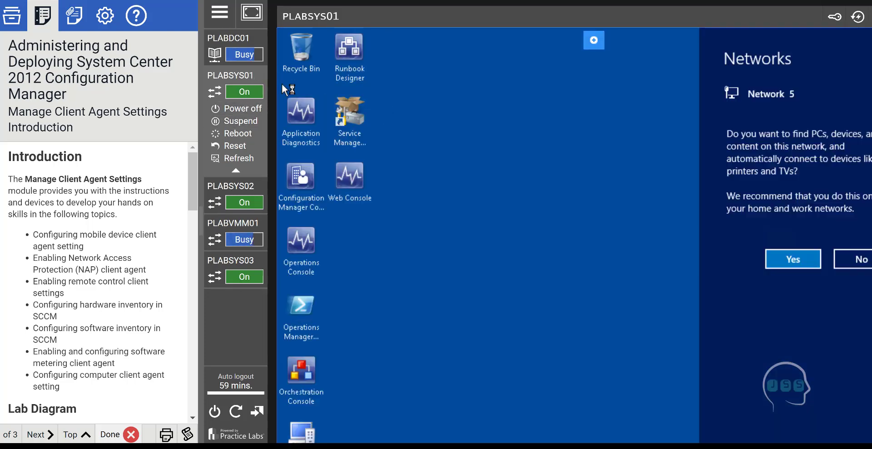
click(788, 265)
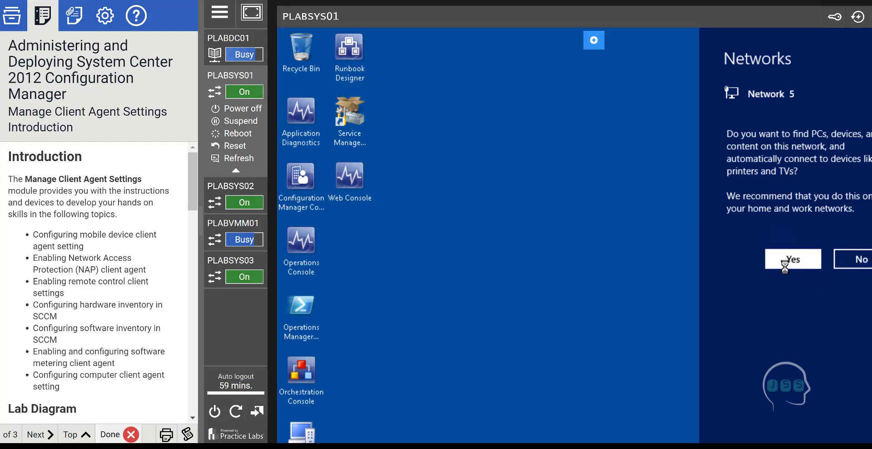
click(309, 213)
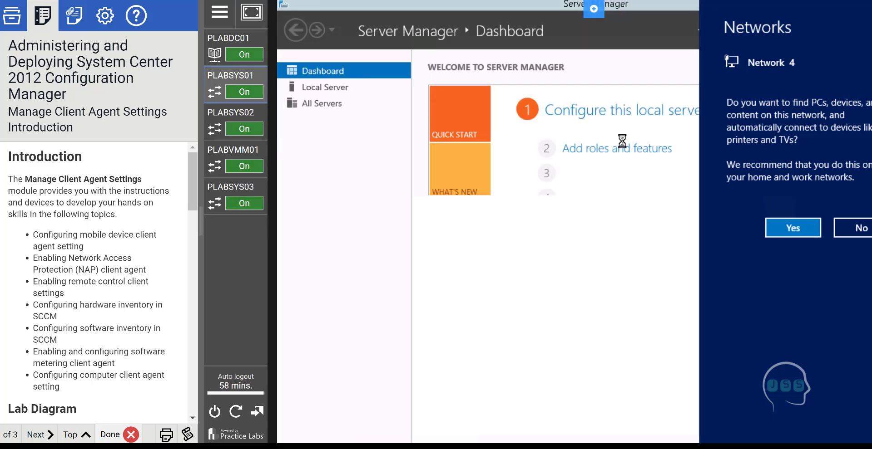
click(791, 228)
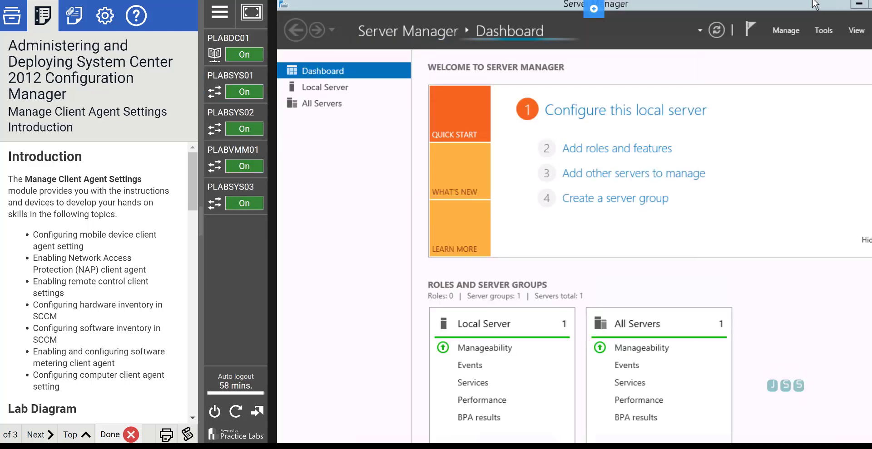
click(859, 6)
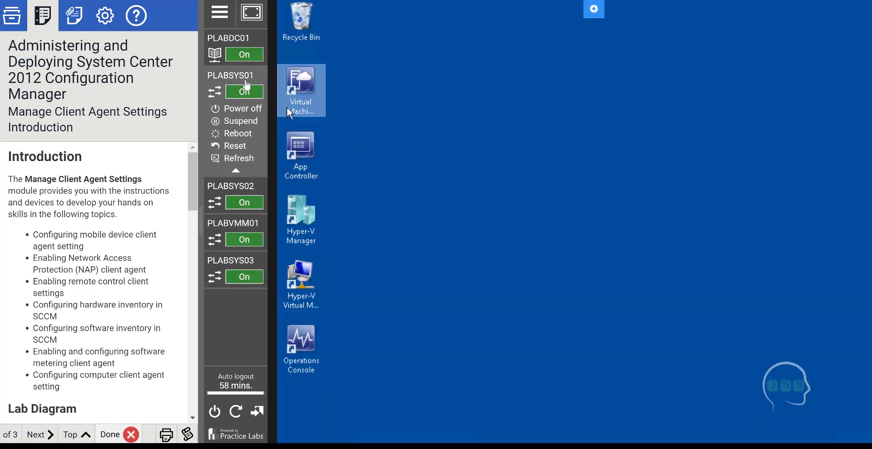
Browse the Administration and Monitoring workspaces, then list the 10 devices under Assets and Compliance.
click(246, 79)
click(862, 36)
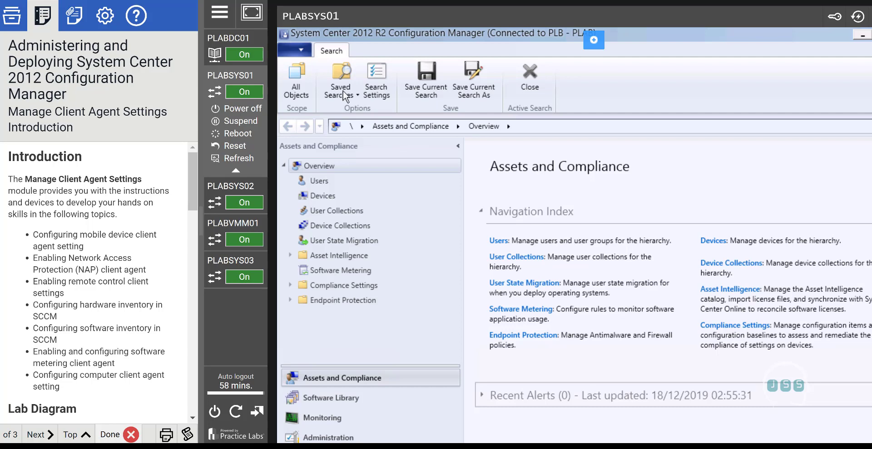
scroll(318, 370, down, 3)
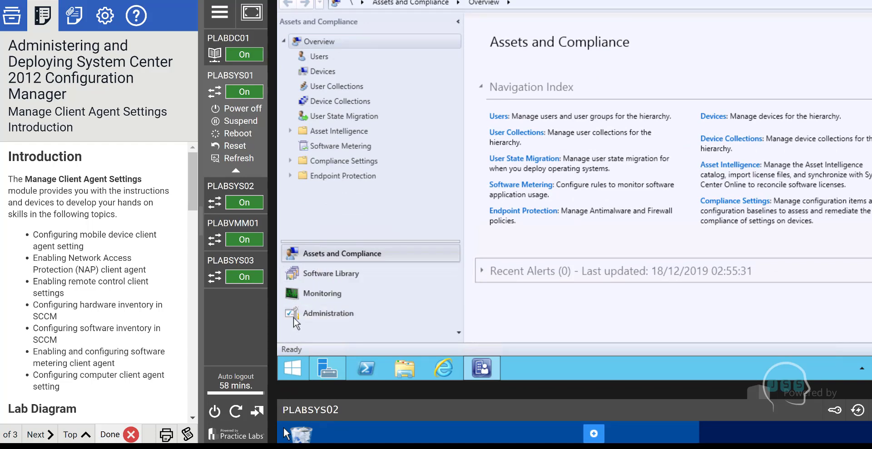
click(307, 314)
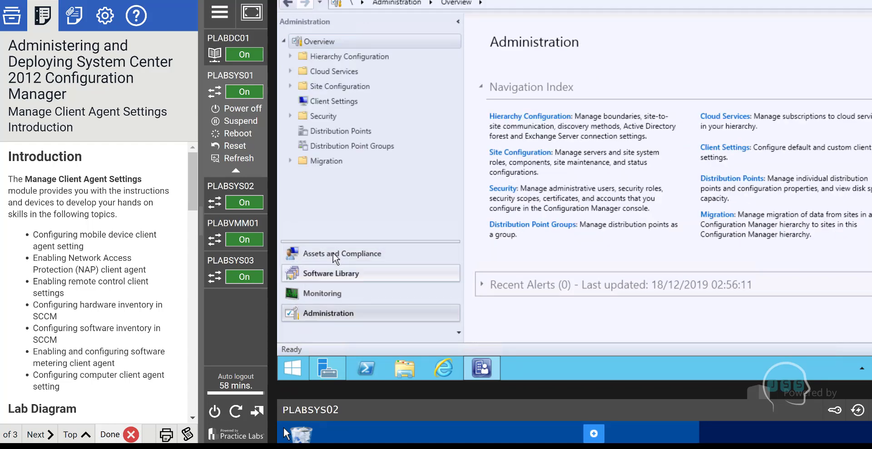
click(333, 252)
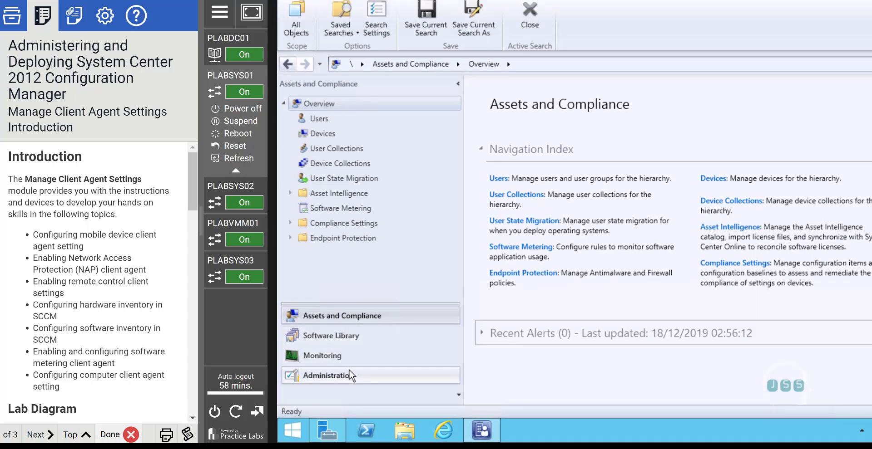
click(350, 375)
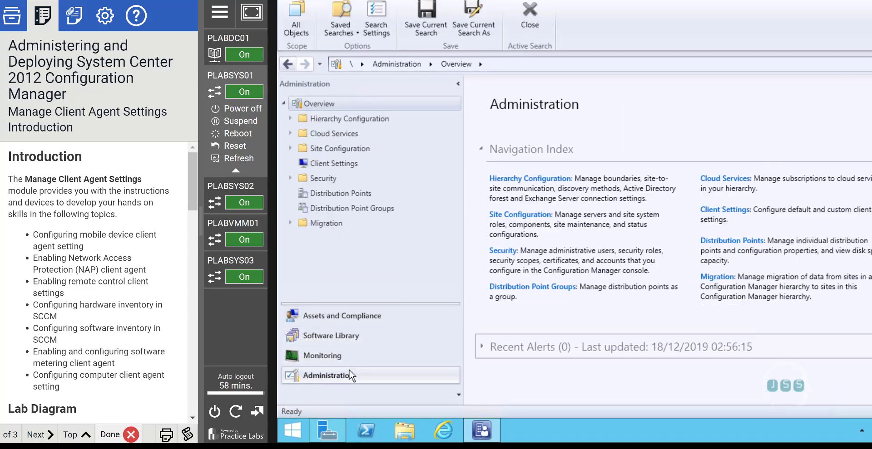
click(325, 356)
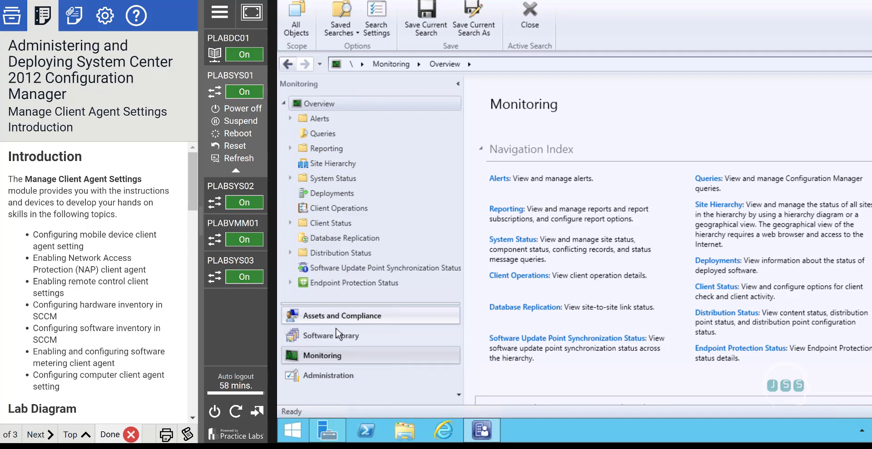
click(327, 318)
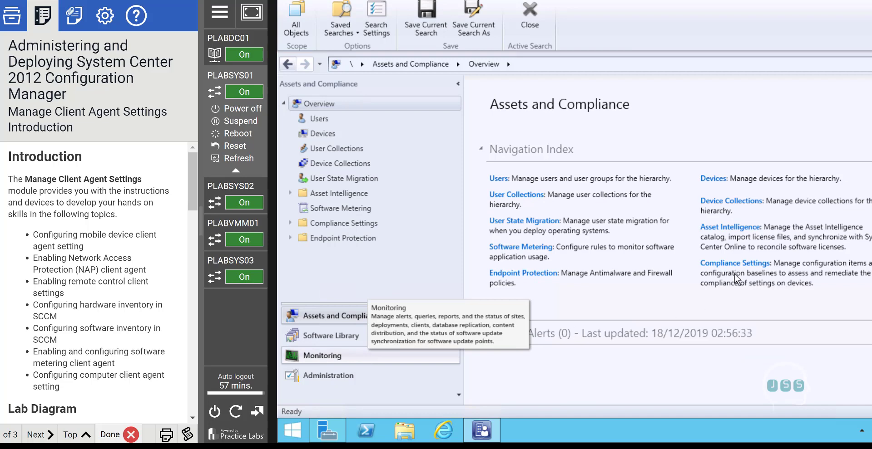
click(330, 133)
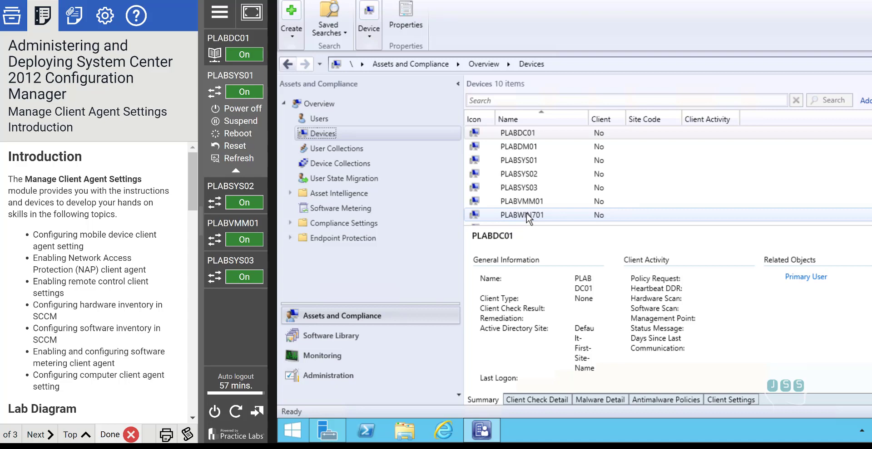
Open the action menus for the PLABDM01 and PLABSYS01 devices in the SCCM device list.
right_click(518, 147)
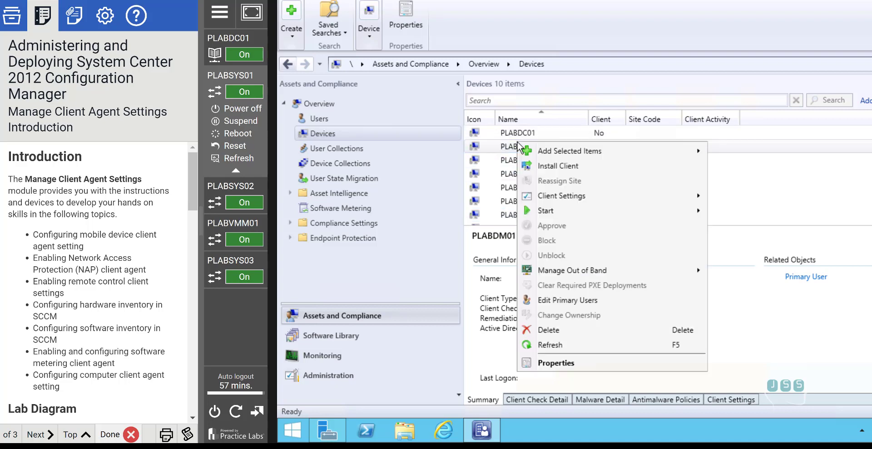
mouse_move(583, 208)
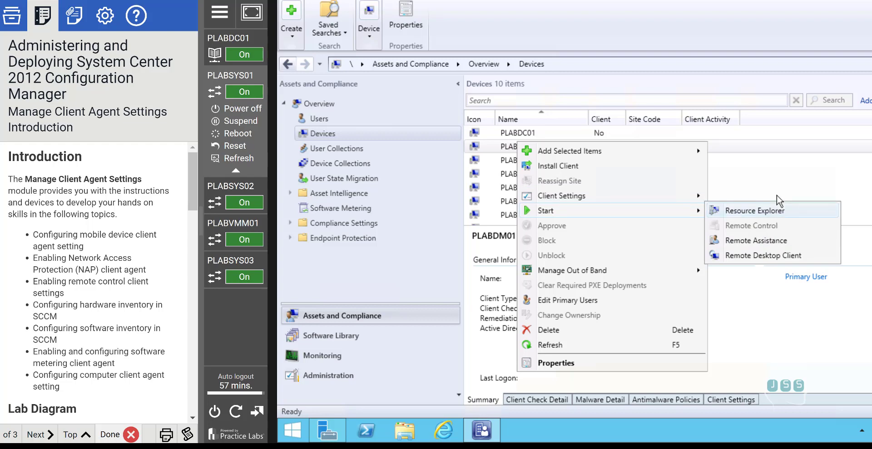
click(780, 164)
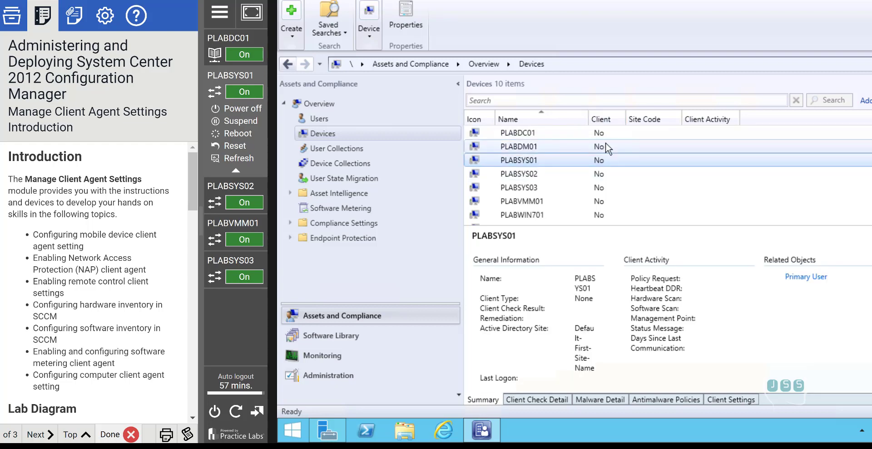
right_click(543, 160)
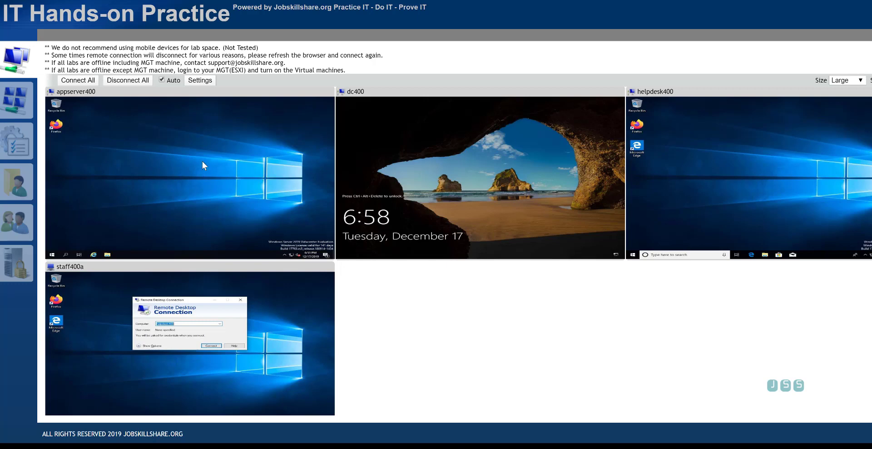
Open appserver400's full desktop and launch Firefox from its desktop icon.
right_click(235, 157)
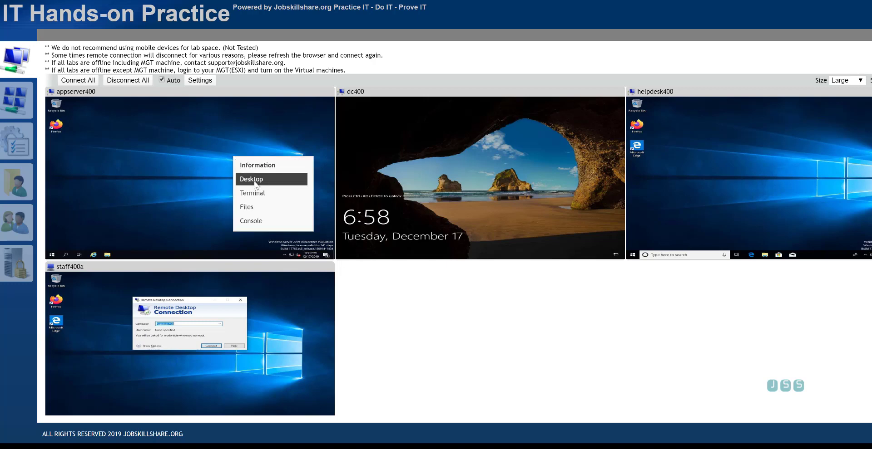
click(255, 181)
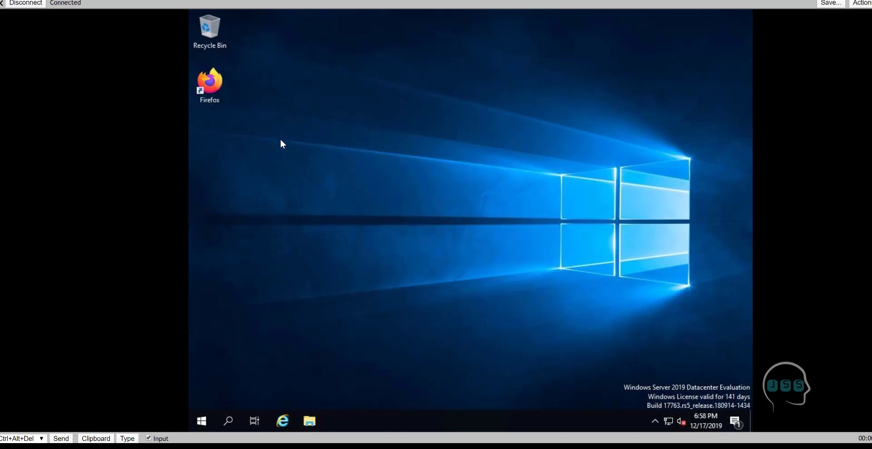
double_click(224, 91)
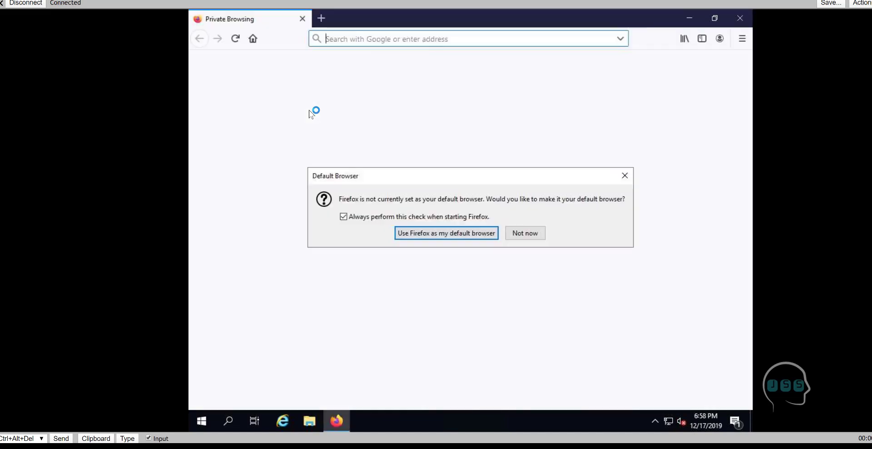
Dismiss the default-browser prompt, load google.com, and search for 'itarian'.
click(520, 233)
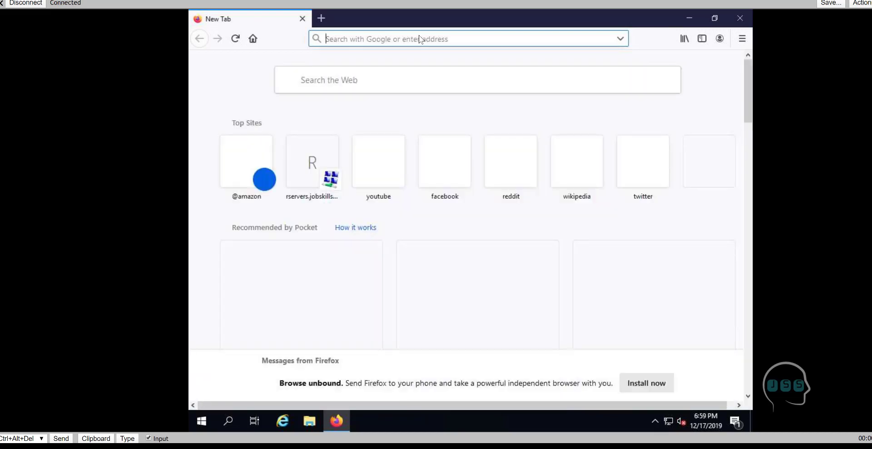
text(google.com)
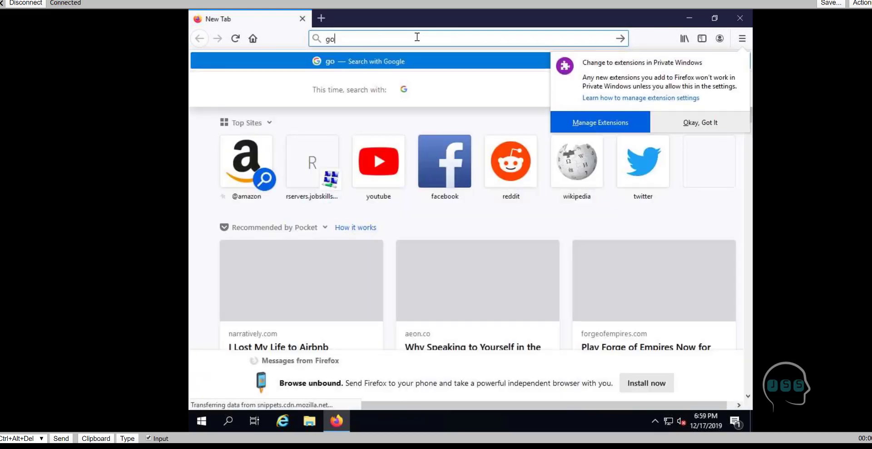
key(Return)
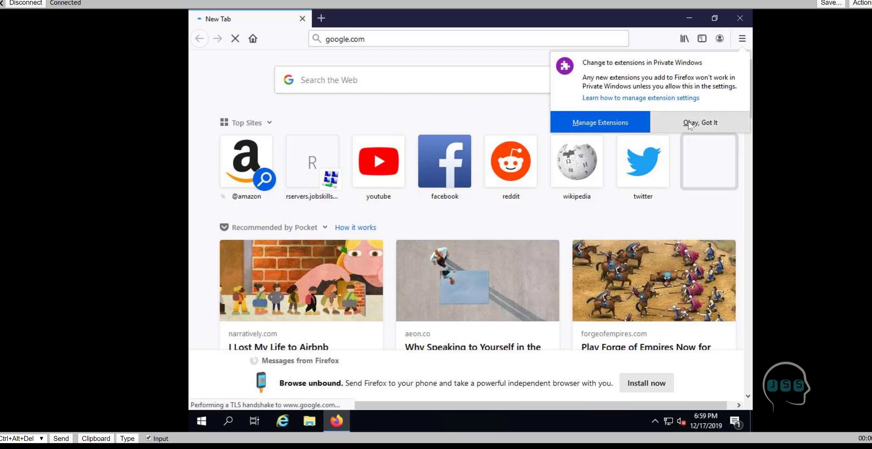
click(470, 214)
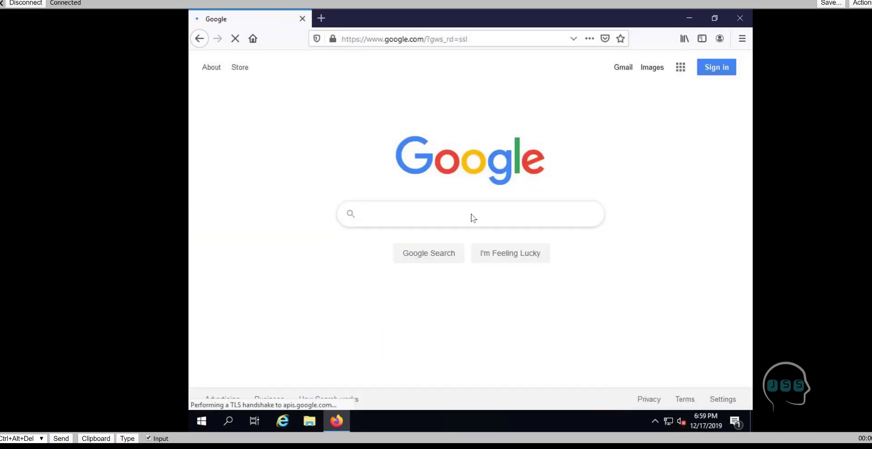
text(itatia)
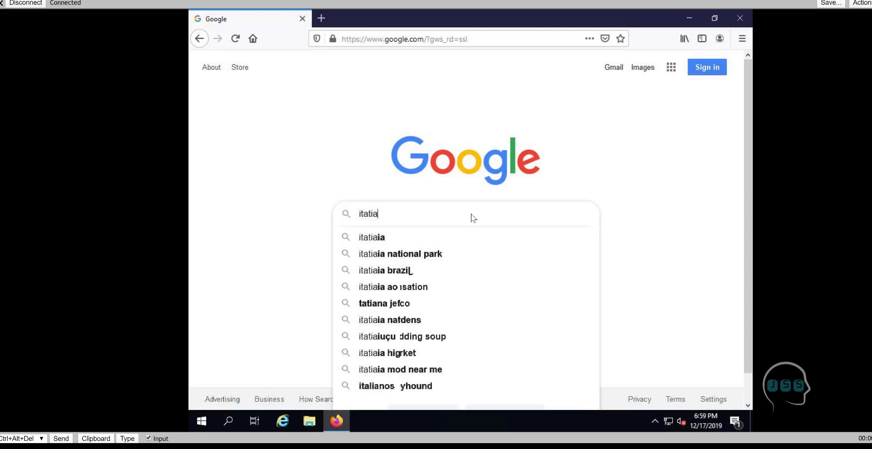
key(BackSpace)
text(rian)
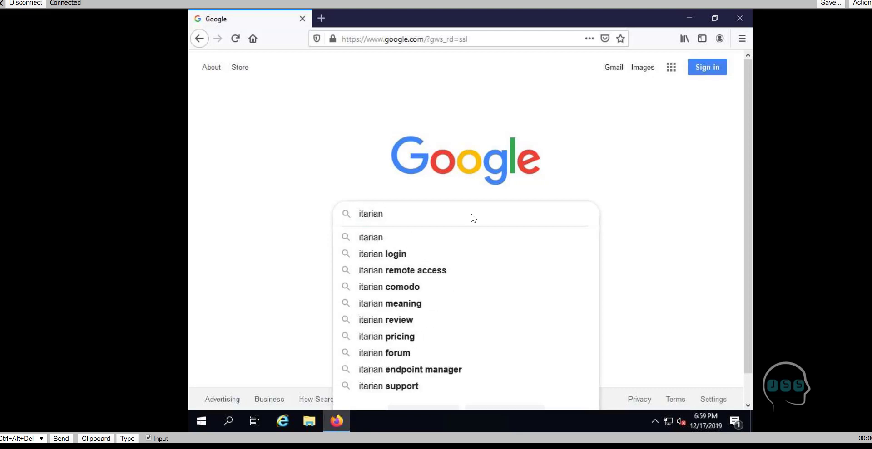
key(Return)
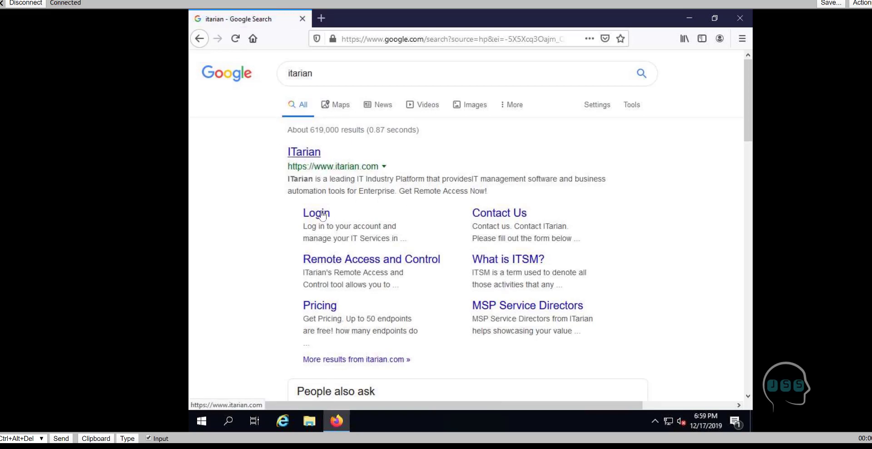
Open the ITarian login page, go to account signup, and choose United States as the region.
click(438, 260)
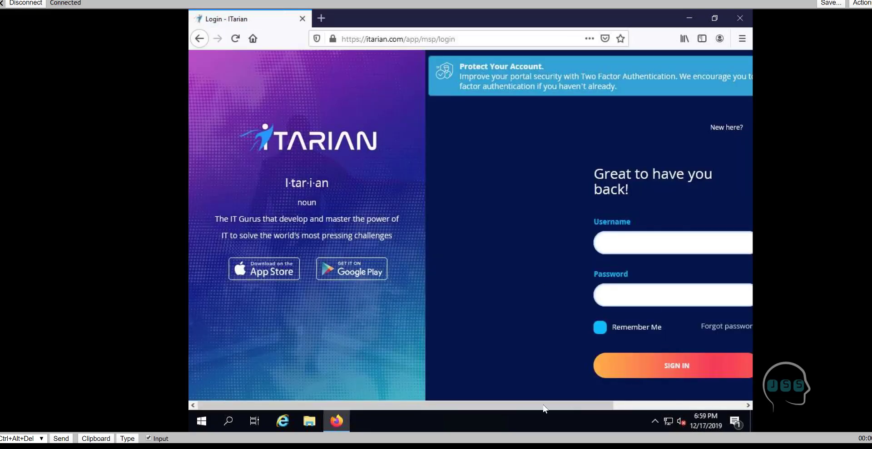
drag(557, 407, 627, 401)
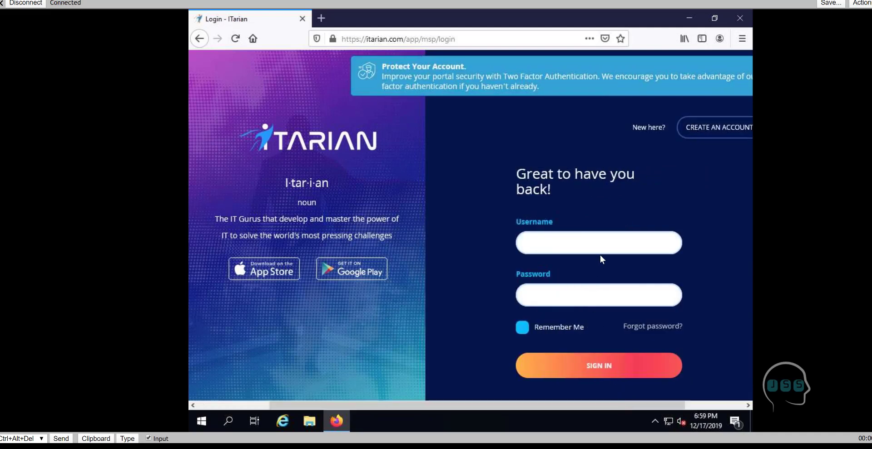
click(723, 126)
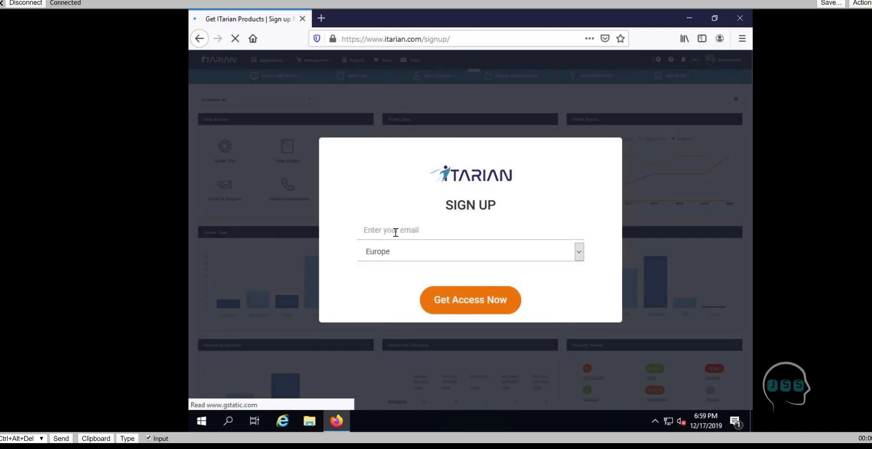
click(390, 259)
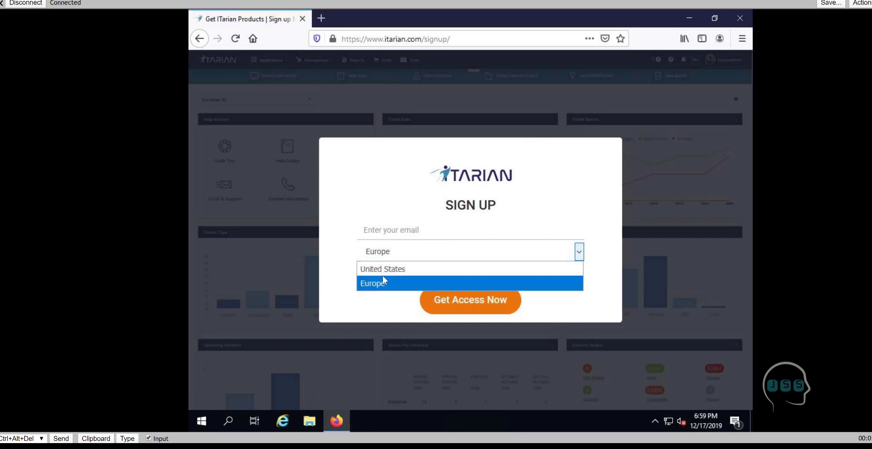
click(383, 271)
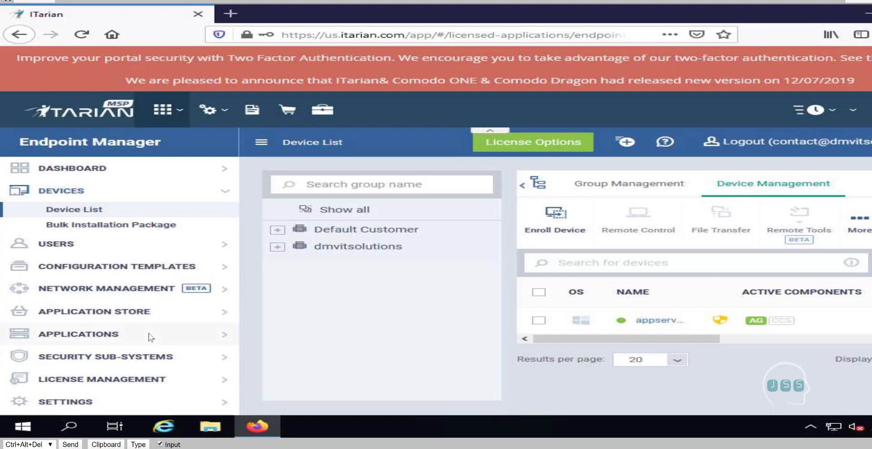
click(179, 116)
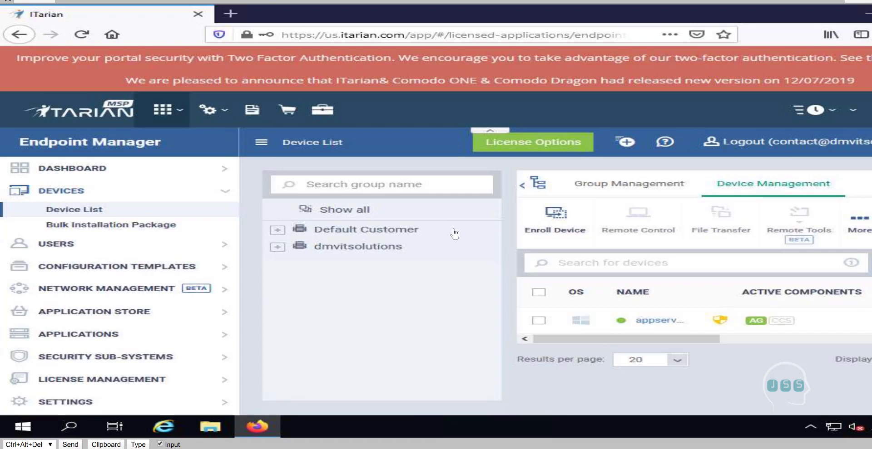
Open appserver400's Summary page showing Windows Server 2019 Datacenter, version 1809.
click(652, 323)
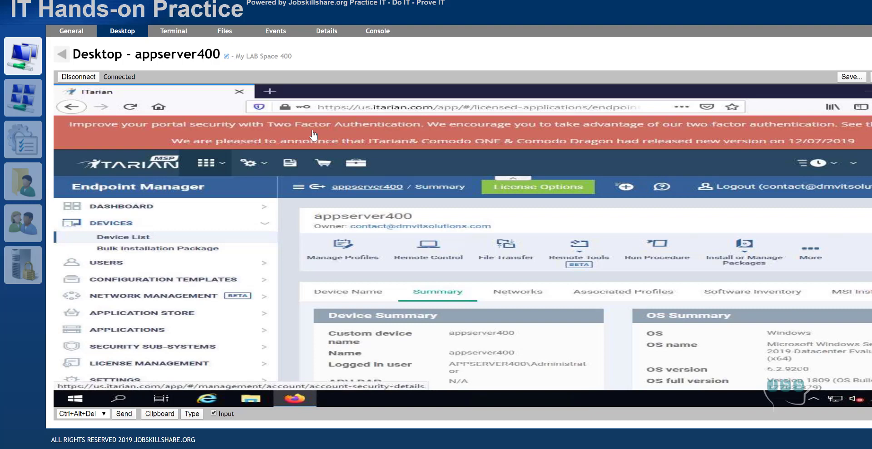
scroll(389, 248, down, 5)
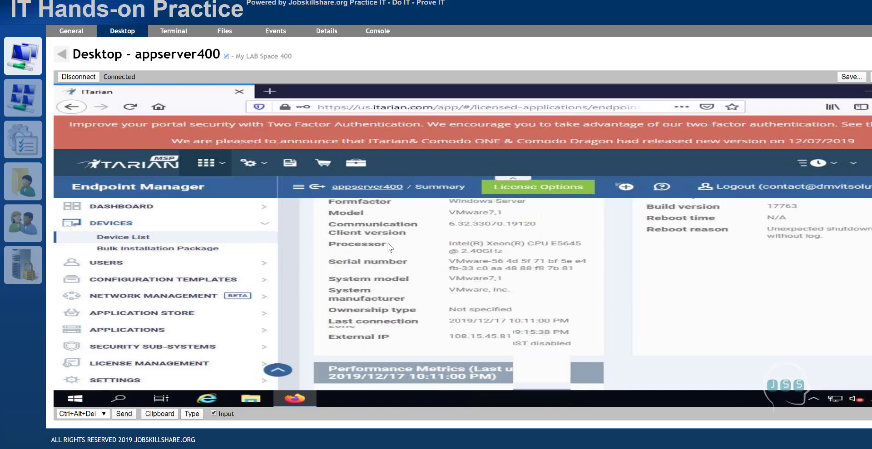
scroll(389, 247, up, 5)
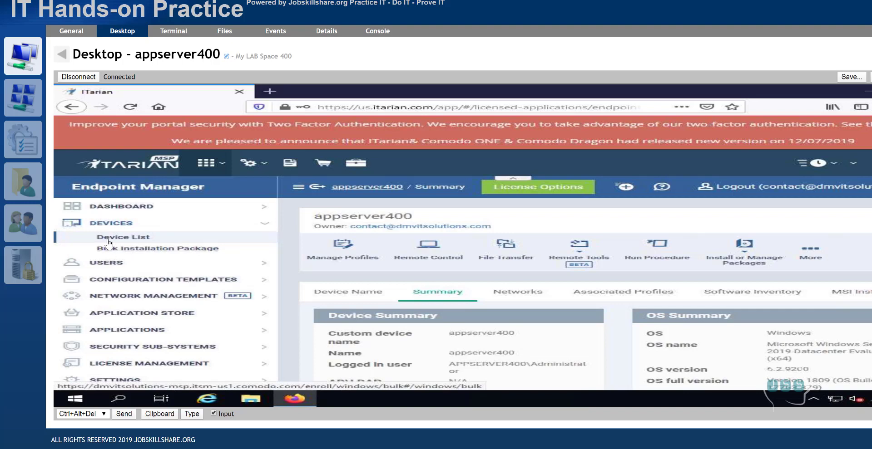
Return to the lab space overview and reopen appserver400's full desktop.
click(38, 62)
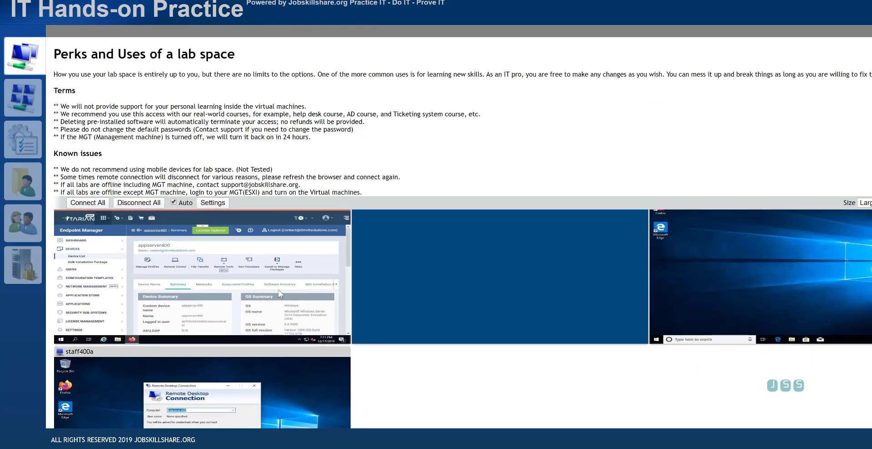
click(253, 272)
click(273, 293)
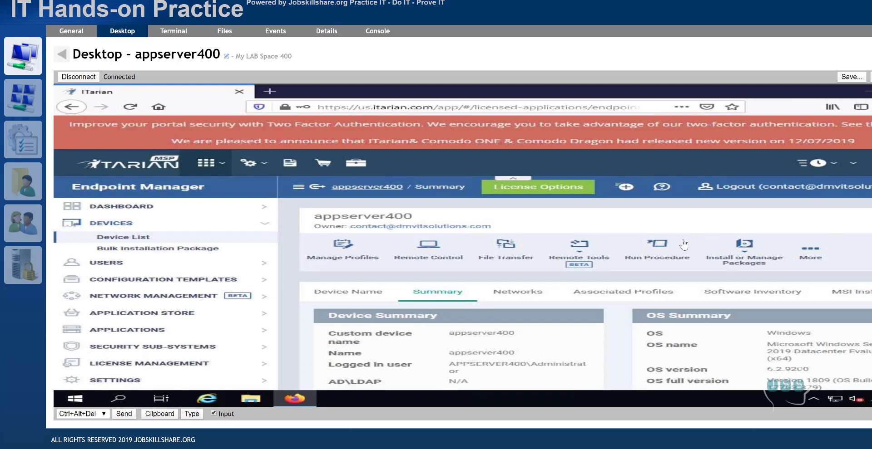
Launch a Remote Control session to appserver400, moving the Remote Control windows aside while it connects.
click(432, 263)
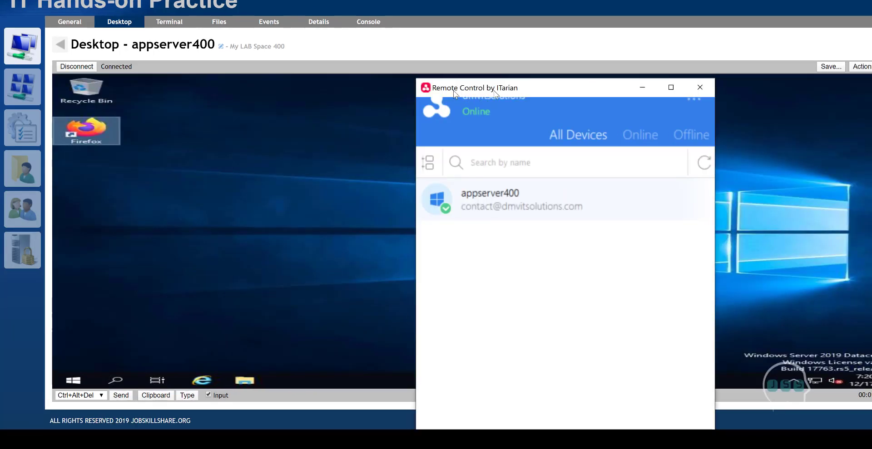
drag(453, 91, 426, 89)
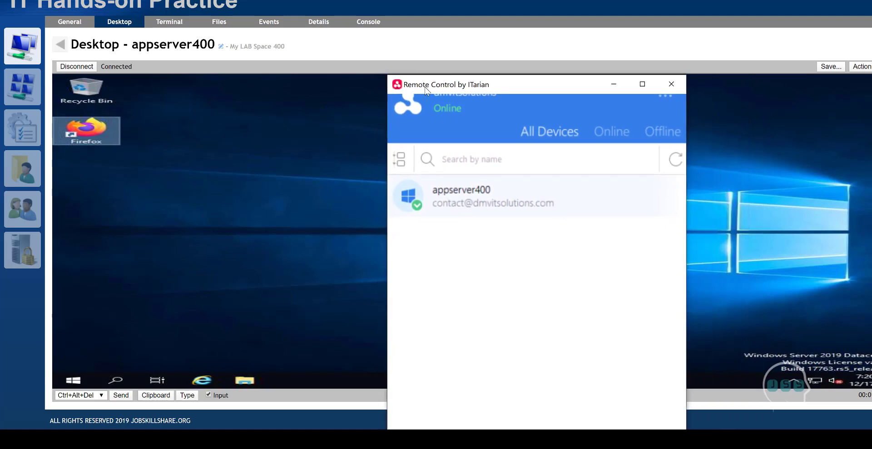
mouse_move(456, 185)
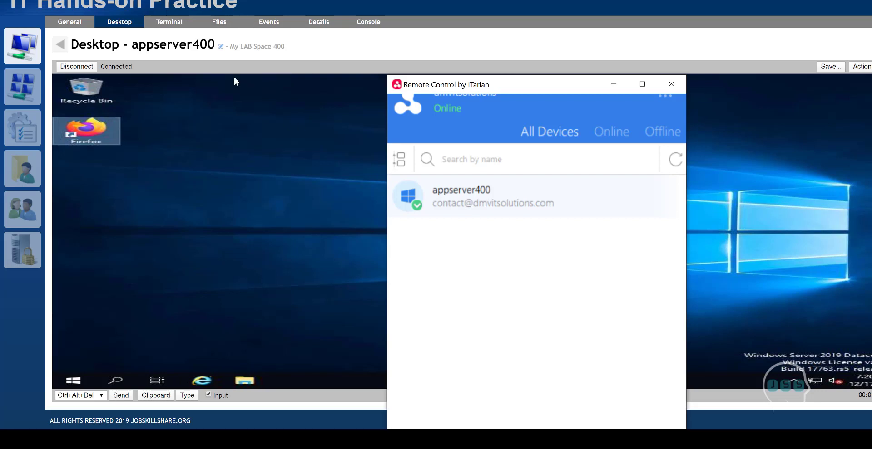
drag(430, 89, 407, 76)
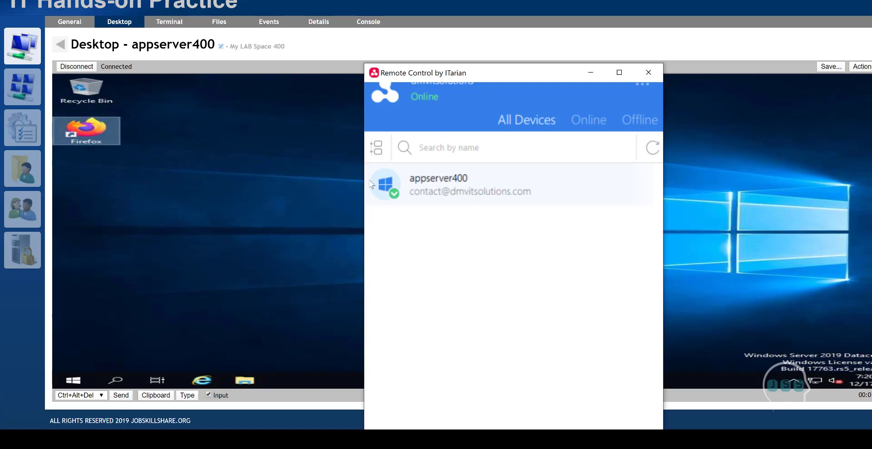
mouse_move(418, 192)
mouse_move(541, 197)
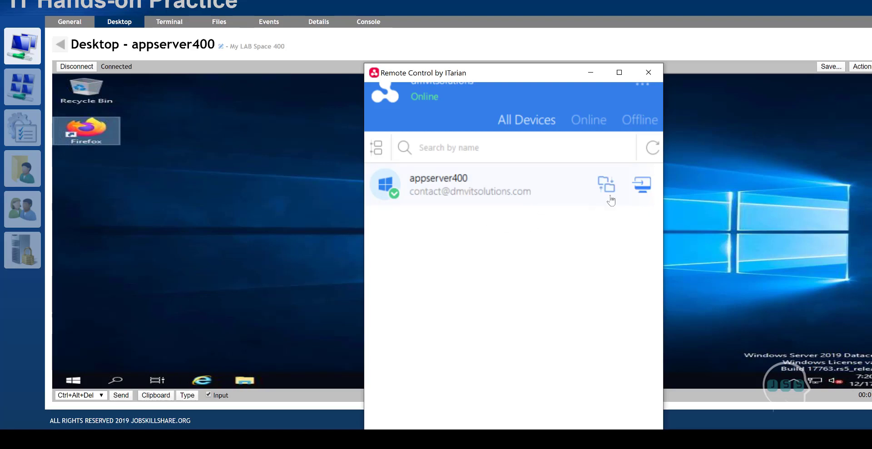
click(642, 186)
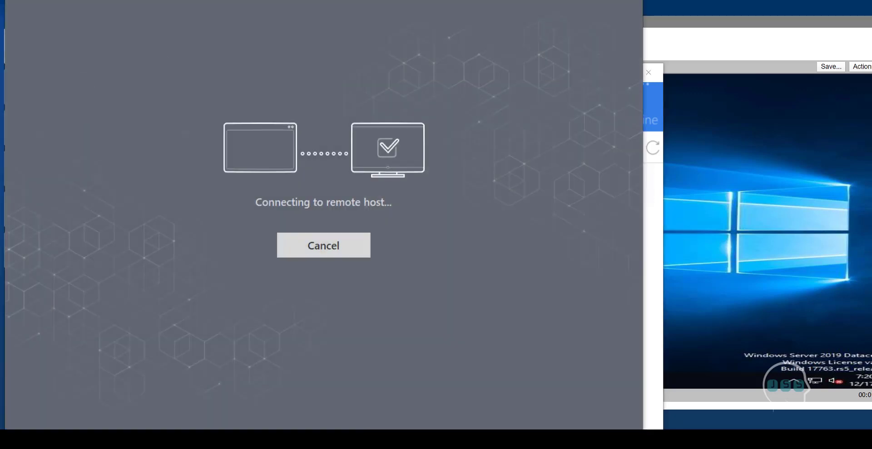
mouse_move(89, 2)
mouse_down()
mouse_move(374, 2)
mouse_move(104, 2)
mouse_up()
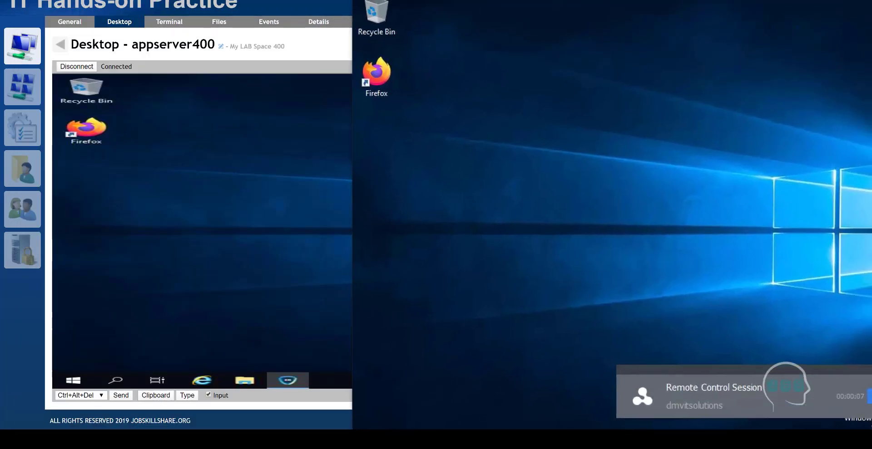
Check the session's special-key actions and display scaling options.
drag(693, 0, 662, 31)
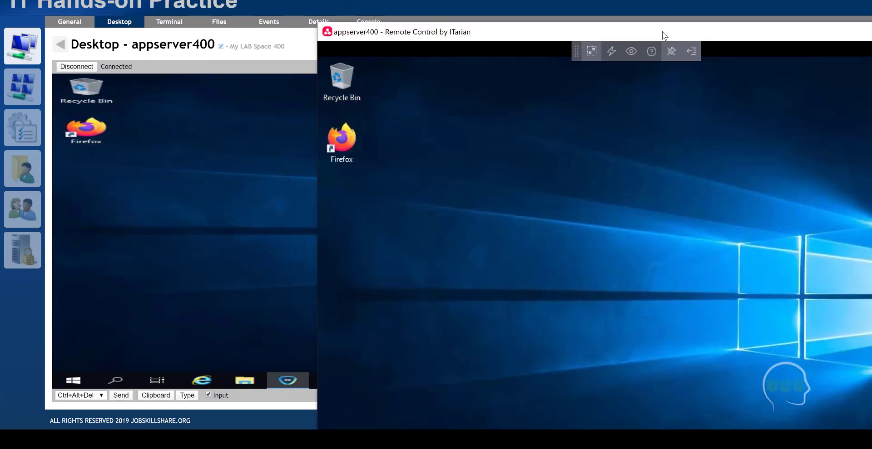
click(613, 52)
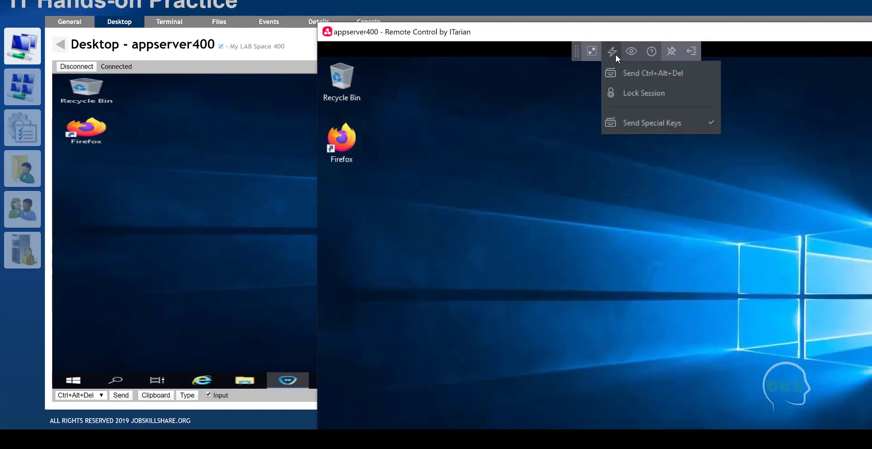
click(633, 55)
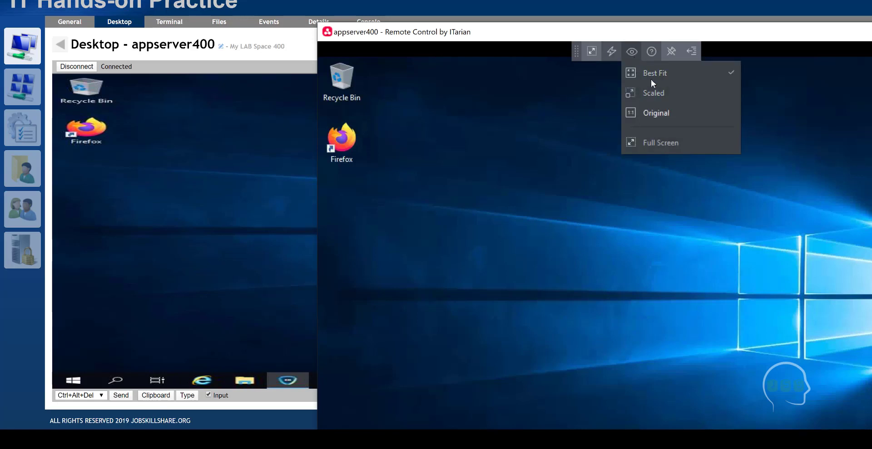
click(446, 152)
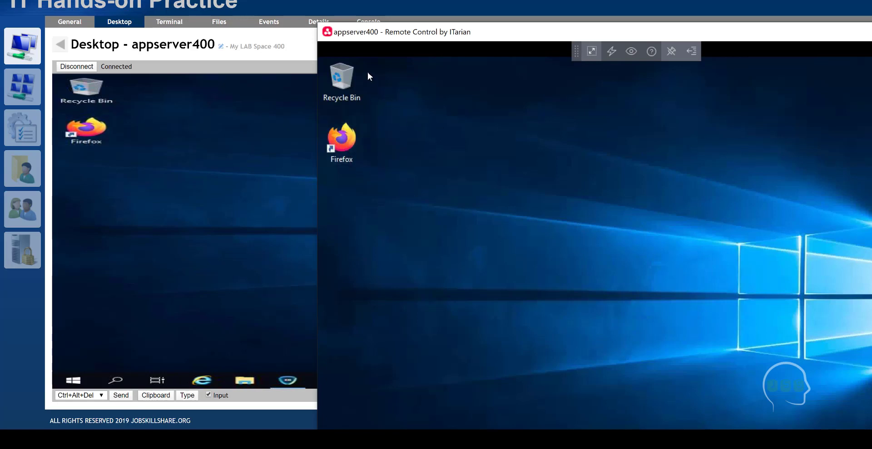
Reposition the remote session window, then hide it to reveal the lab desktop.
drag(369, 37, 194, 116)
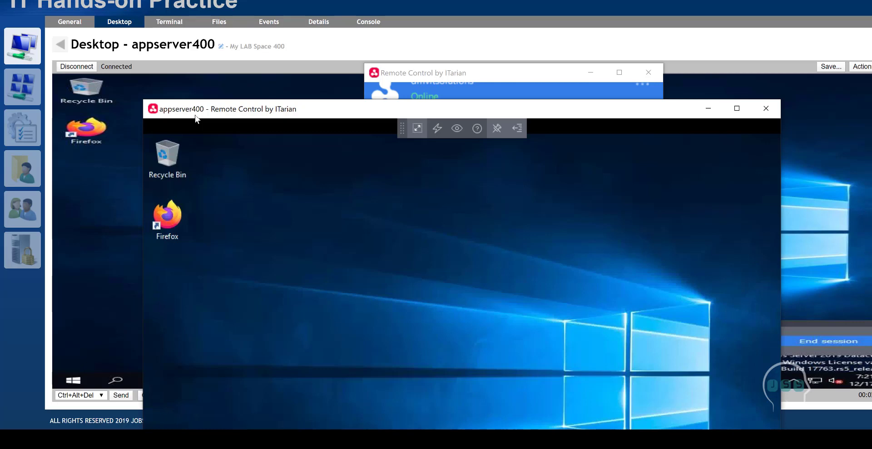
drag(195, 116, 370, 130)
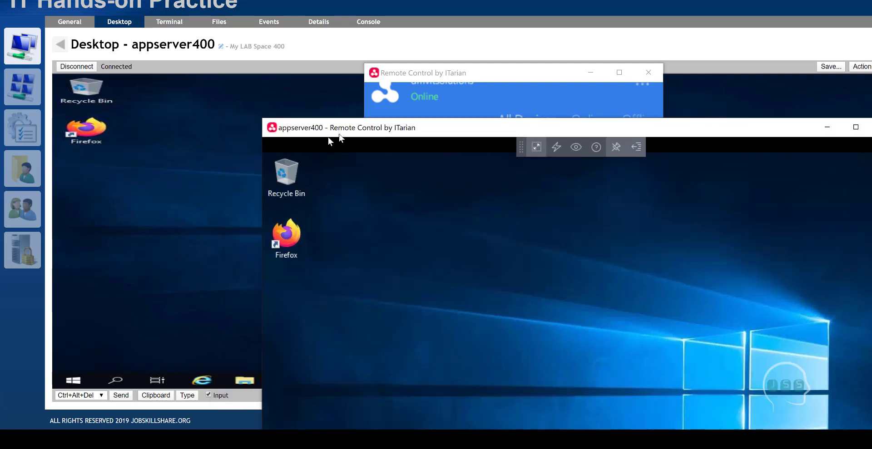
click(696, 331)
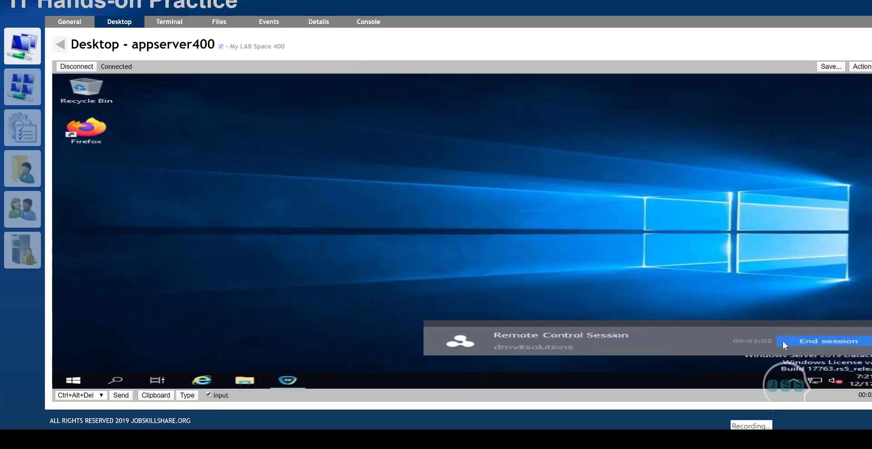
End the session, dismiss the notice, then restore and close the disconnected appserver400 window.
click(807, 341)
click(820, 342)
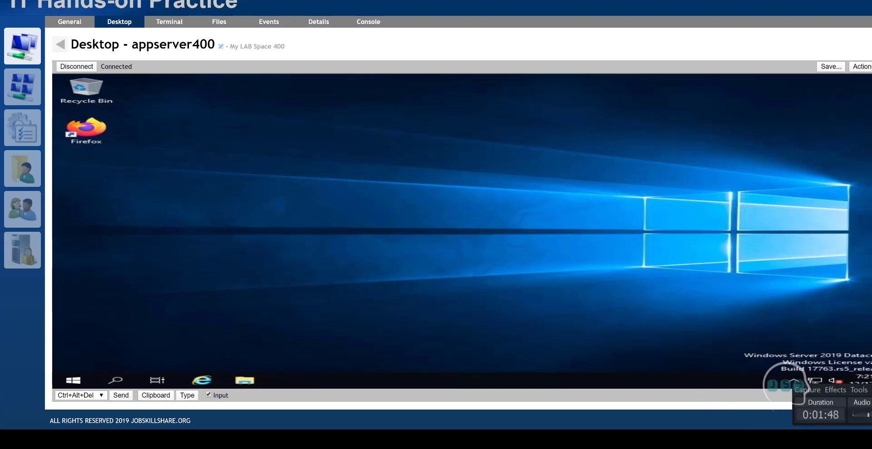
mouse_move(634, 439)
click(667, 401)
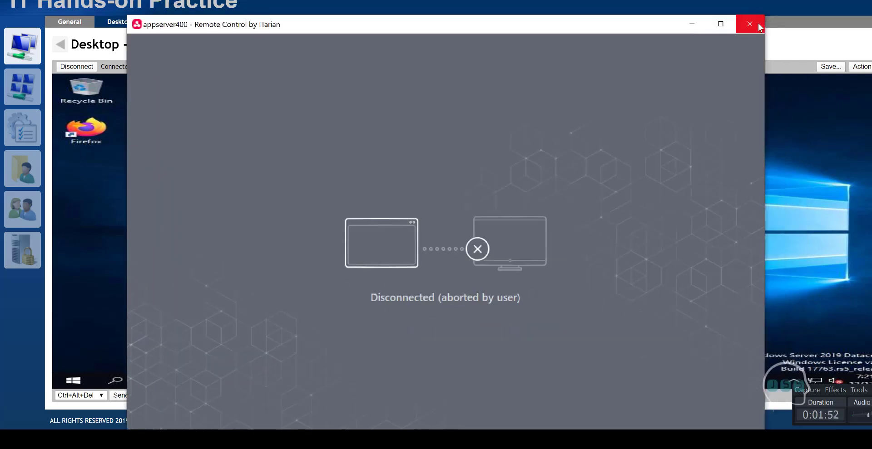
click(754, 22)
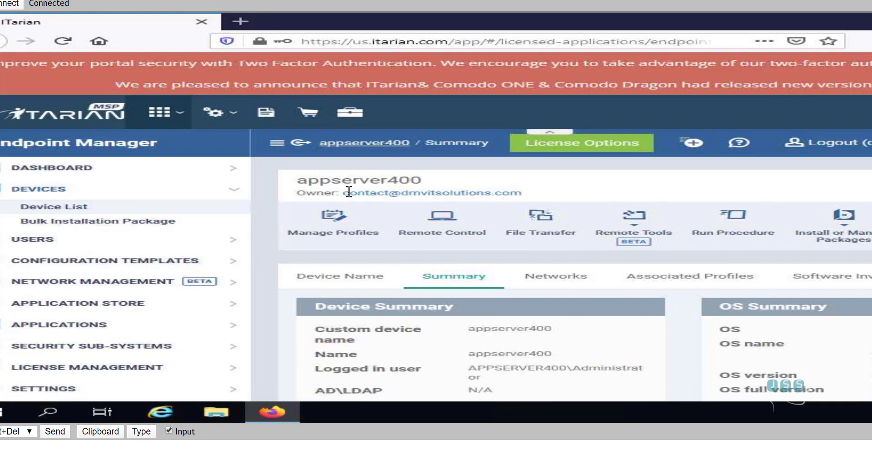
From the ITarian apps list, switch to Device Management to reach the device list.
click(181, 119)
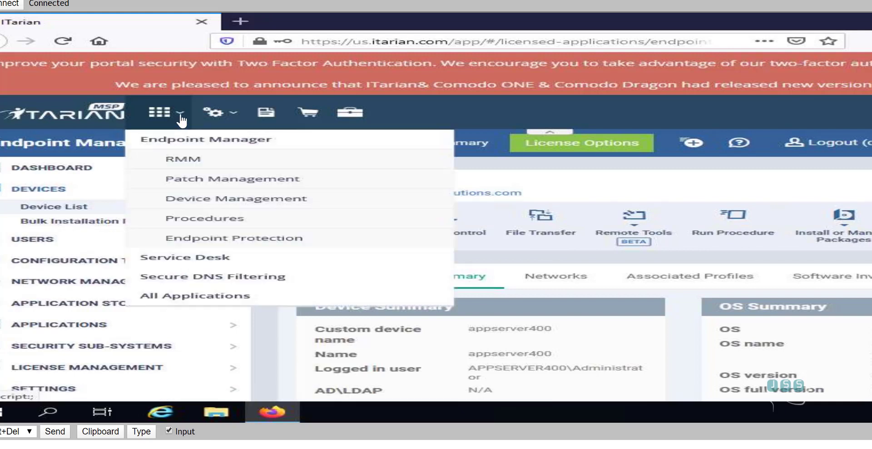
click(480, 345)
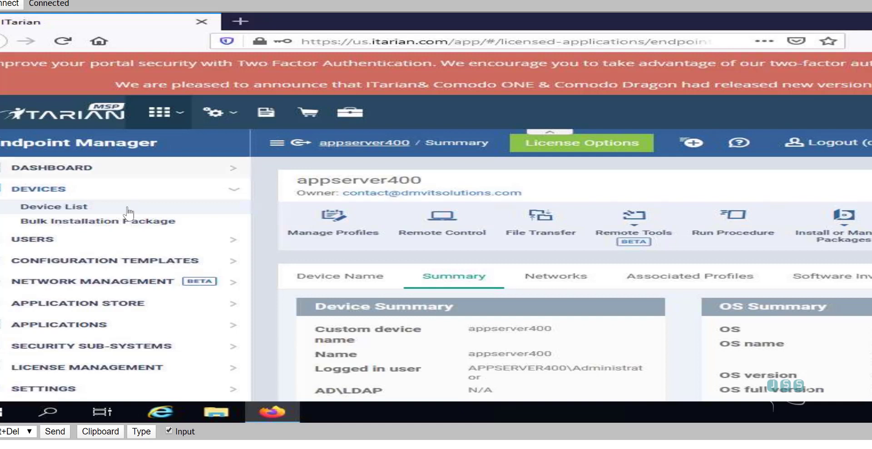
click(160, 114)
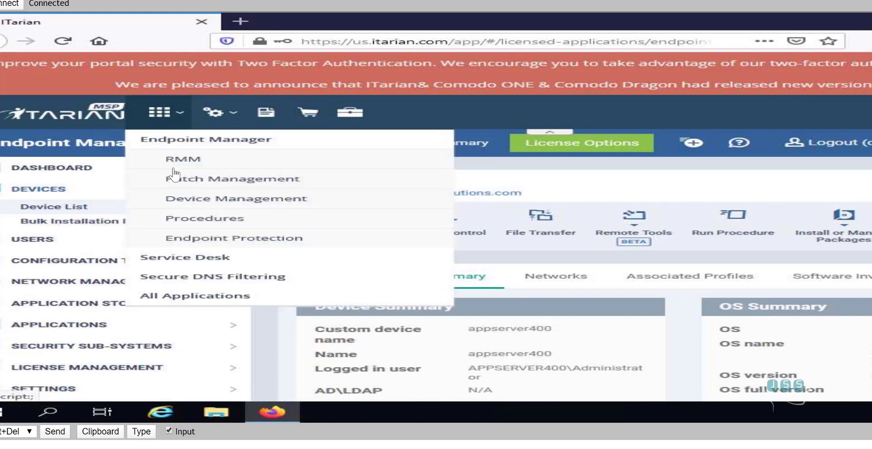
click(193, 200)
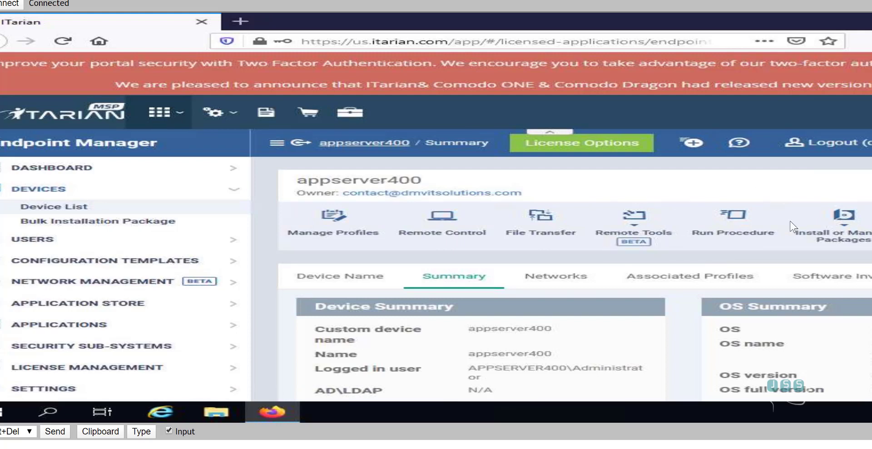
scroll(508, 196, down, 2)
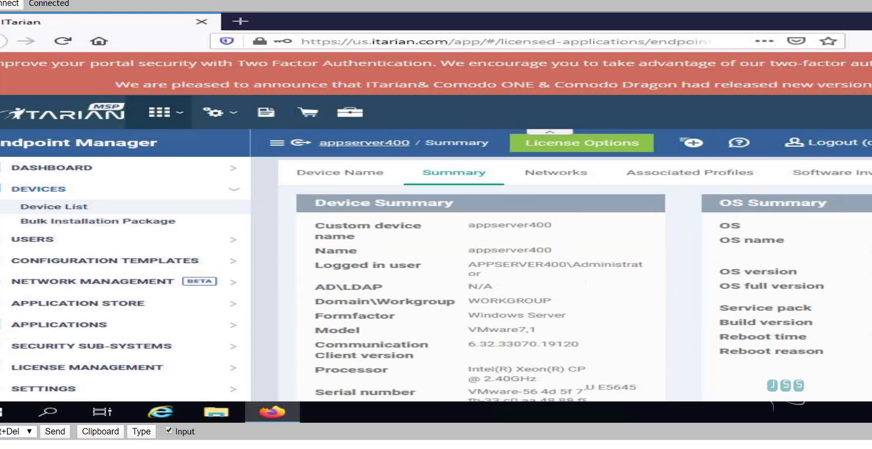
scroll(508, 196, up, 2)
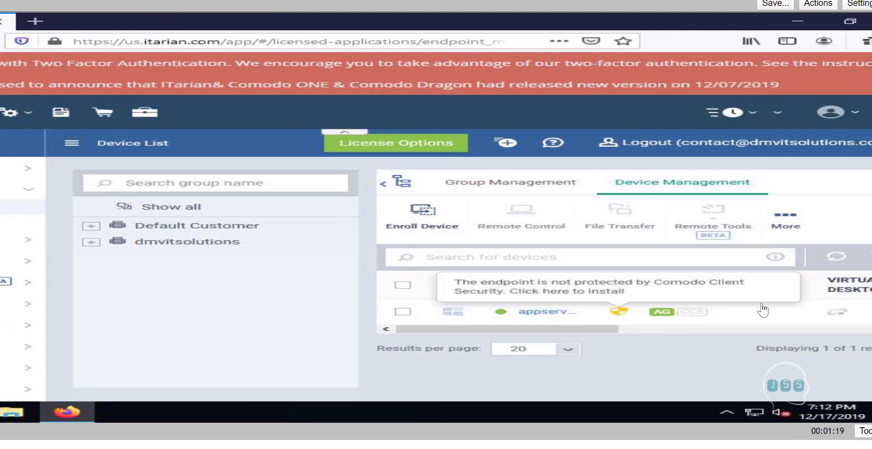
Select every operating-system patch listed under appserver400's Patch Management tab.
drag(459, 331, 603, 343)
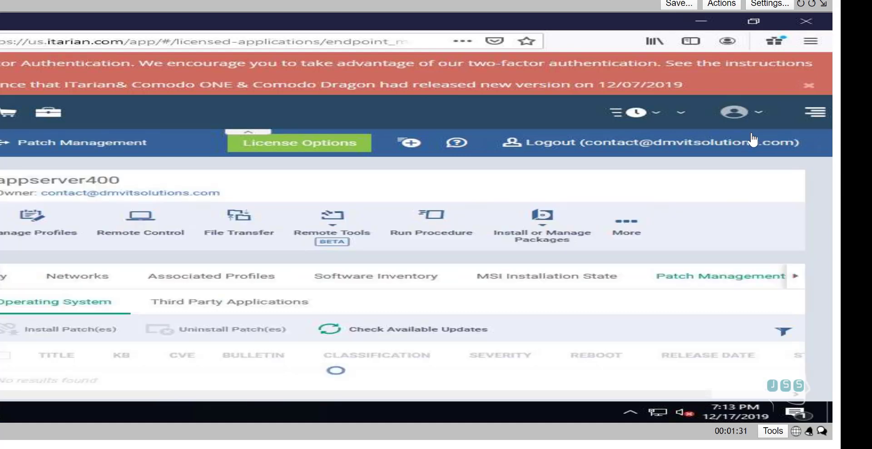
scroll(826, 171, down, 5)
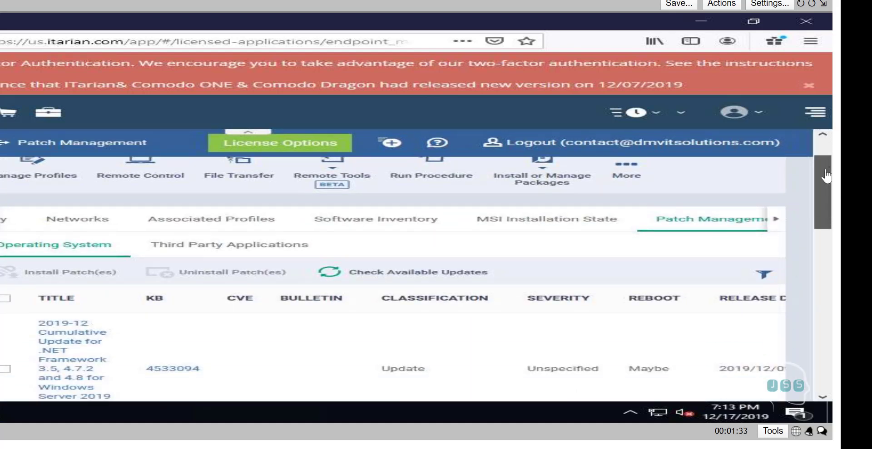
scroll(436, 291, down, 10)
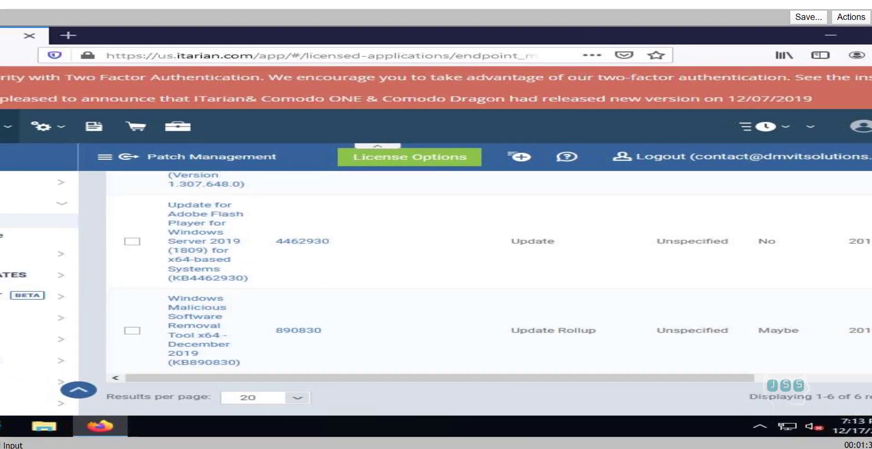
scroll(489, 293, up, 10)
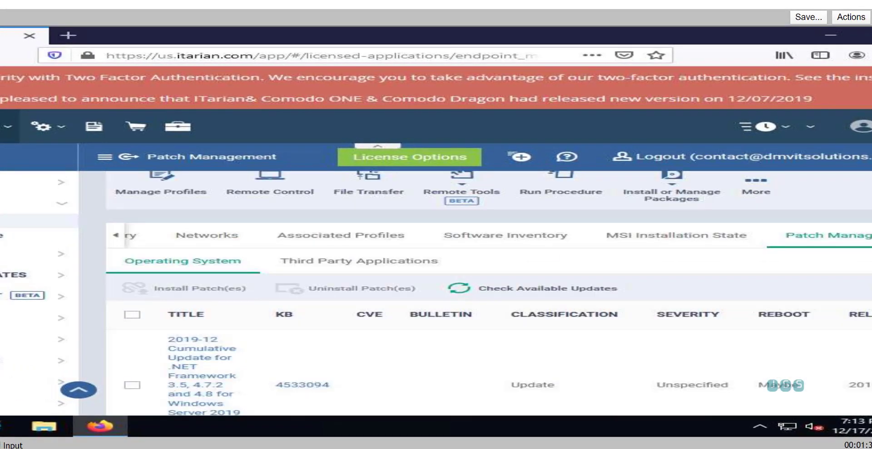
scroll(489, 293, down, 2)
scroll(489, 293, up, 2)
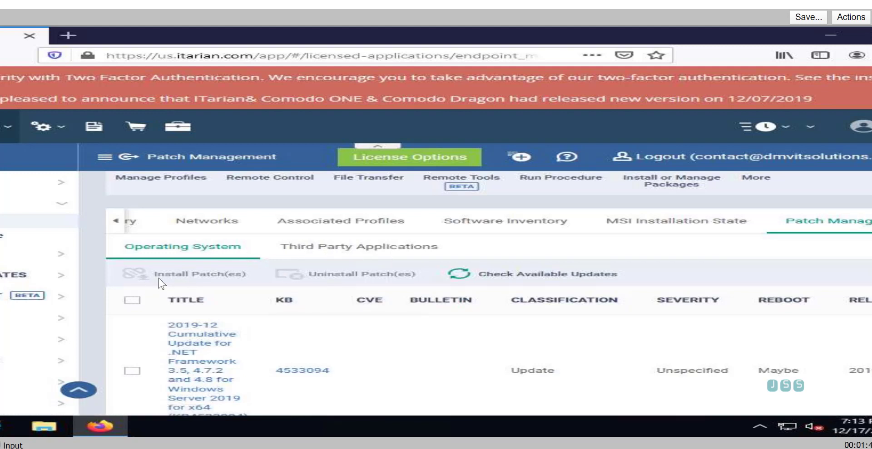
click(133, 301)
scroll(488, 295, up, 2)
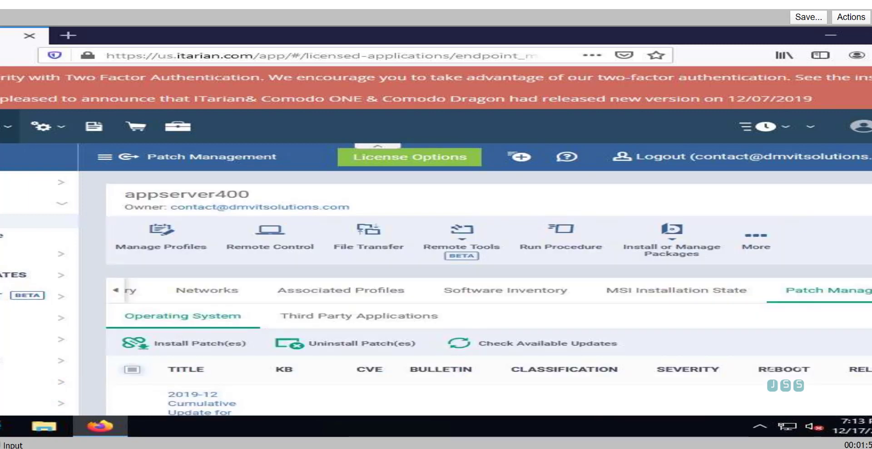
scroll(393, 345, down, 2)
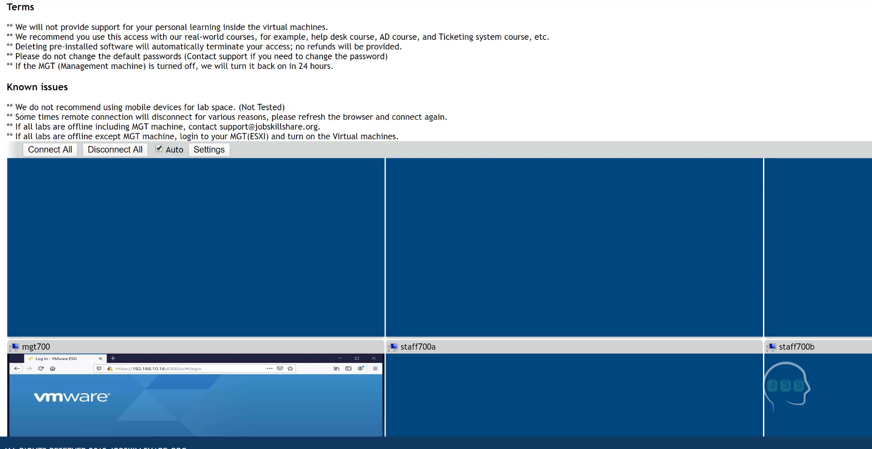
Scroll the Jobskillshare lab space page down to the mgt700, staff700a and staff700b panels.
scroll(436, 218, down, 3)
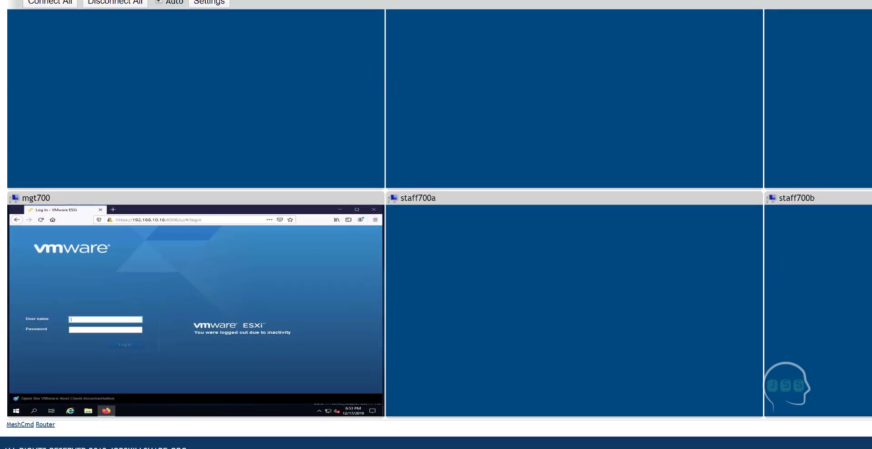